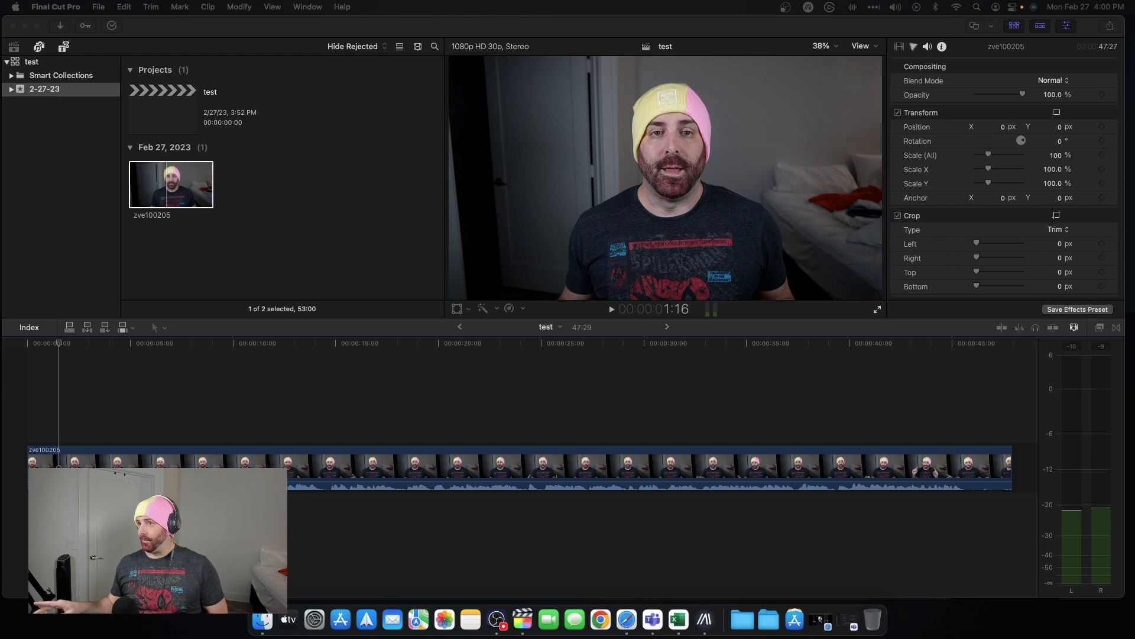
Step: Play the unprocessed clip in the timeline to check its audio level, and move the playhead near the clip's end
{"action": "left_click", "coordinate": [74, 420]}
{"action": "key", "text": "space"}
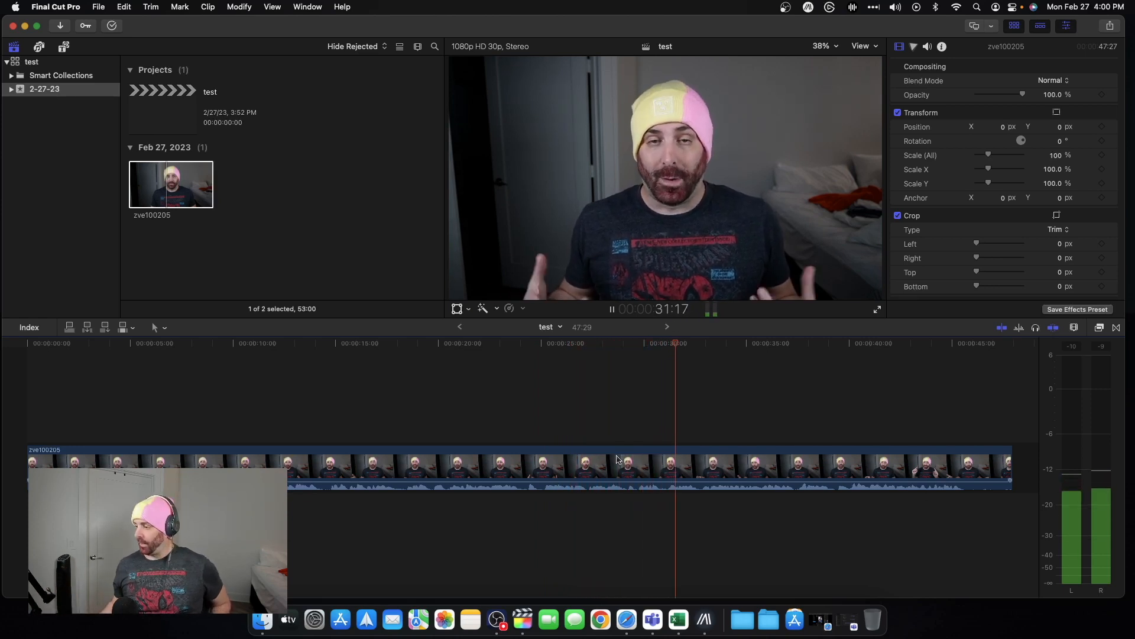
{"action": "key", "text": "space"}
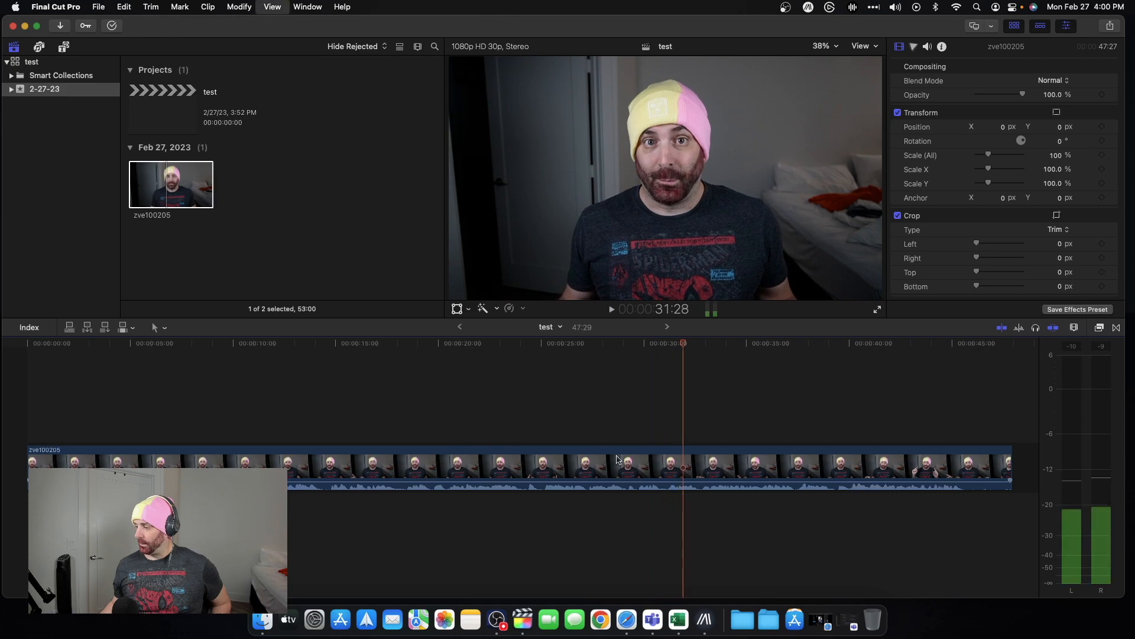
{"action": "left_click", "coordinate": [28, 422]}
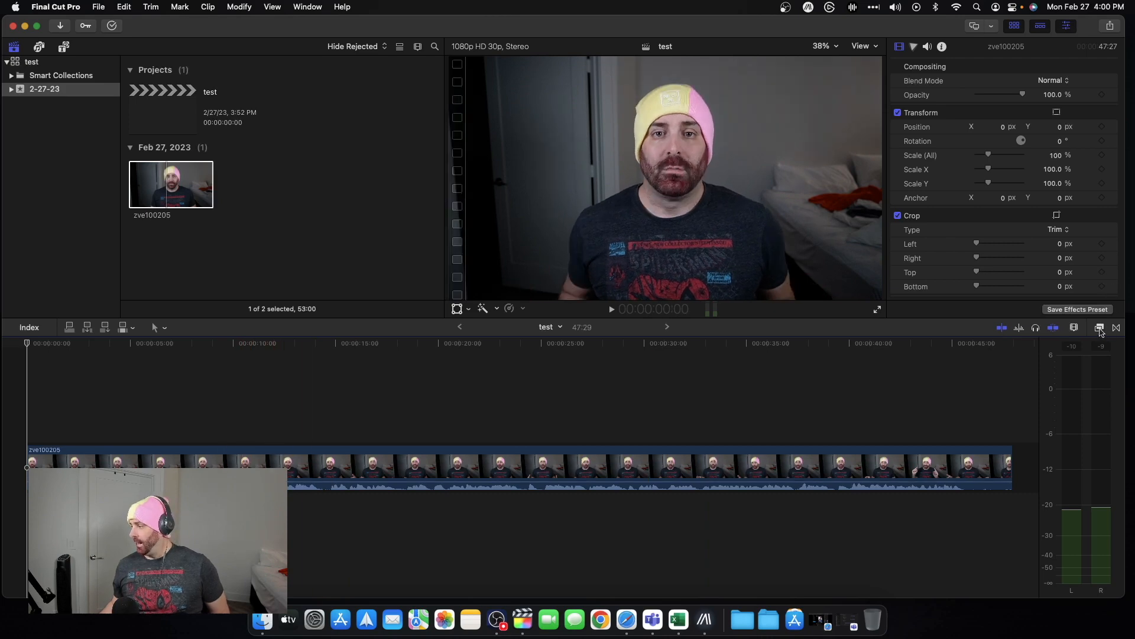
{"action": "left_click", "coordinate": [984, 346]}
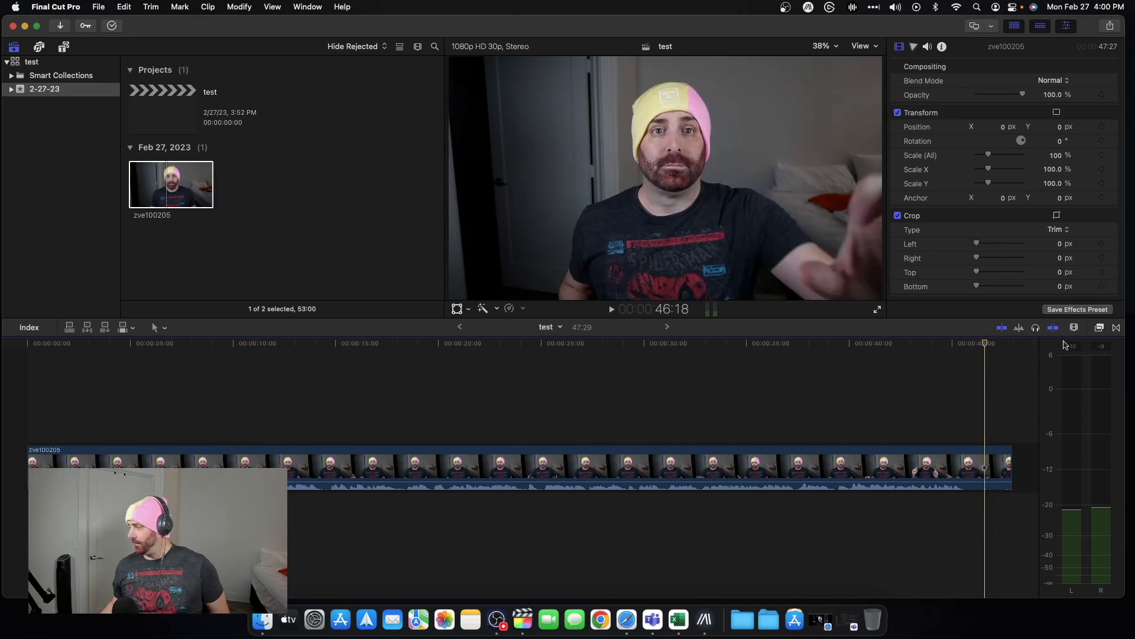
Step: Find the Compressor effect by searching for "comp" and apply it to the clip zve100205 in the timeline
{"action": "left_click", "coordinate": [1100, 329]}
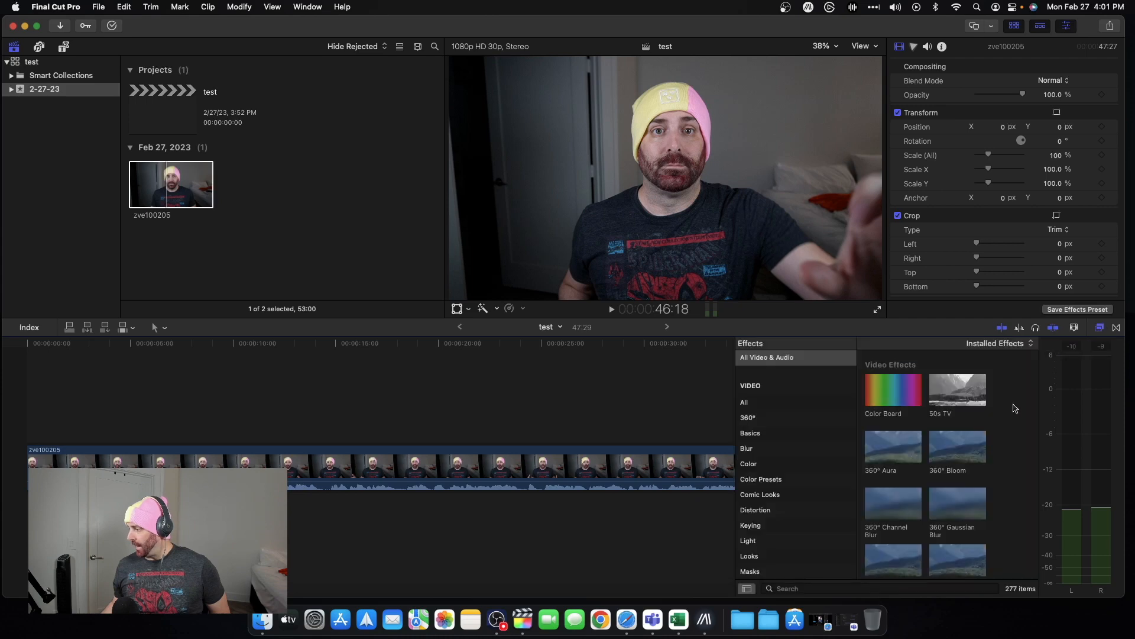
{"action": "scroll", "coordinate": [751, 455], "scroll_direction": "down", "scroll_amount": 3}
{"action": "scroll", "coordinate": [769, 473], "scroll_direction": "up", "scroll_amount": 3}
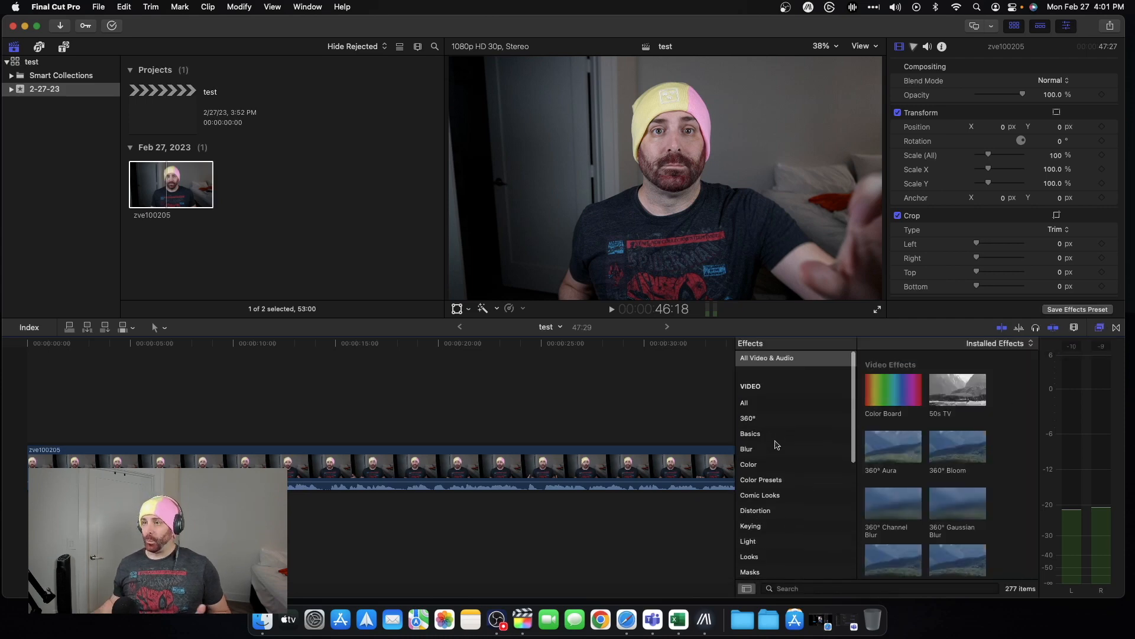
{"action": "scroll", "coordinate": [803, 440], "scroll_direction": "down", "scroll_amount": 4}
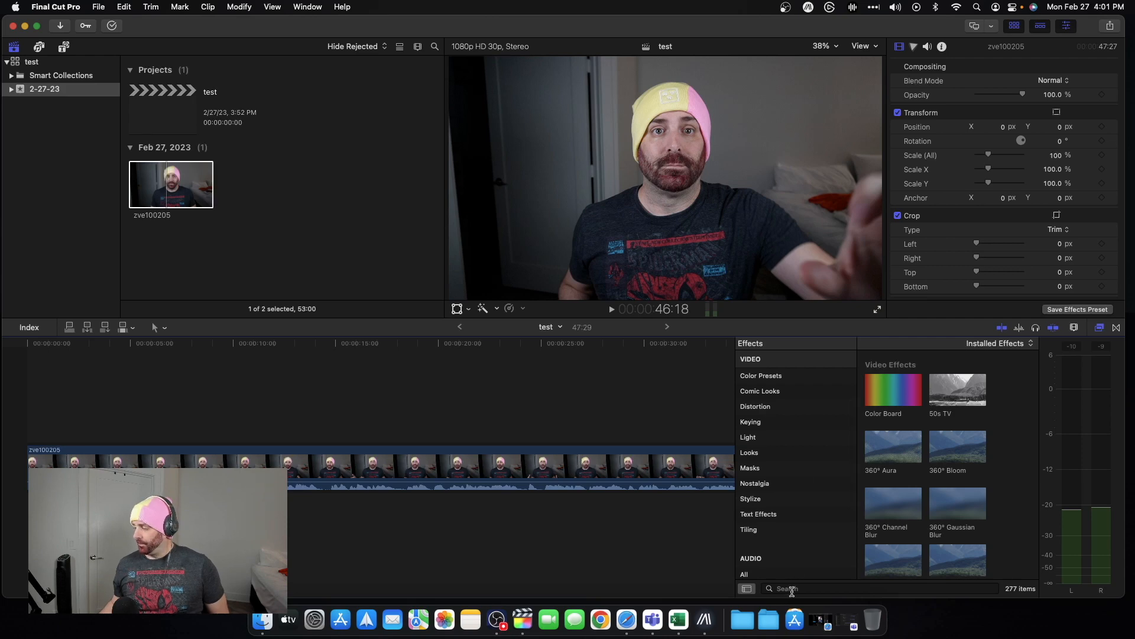
{"action": "left_click", "coordinate": [792, 589]}
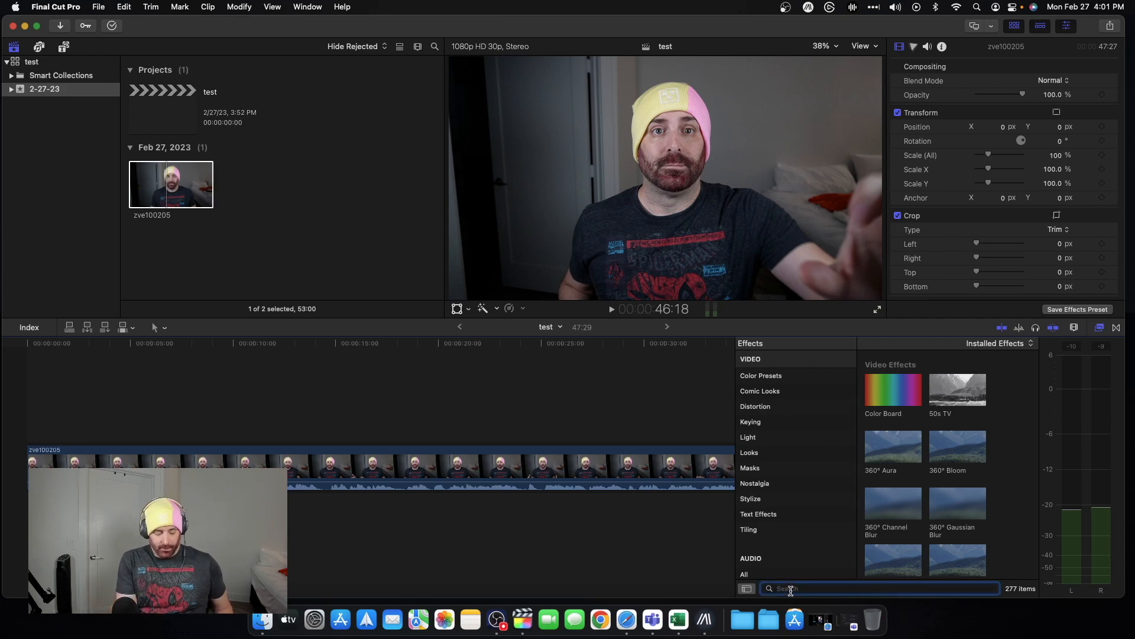
{"action": "type", "text": "comp"}
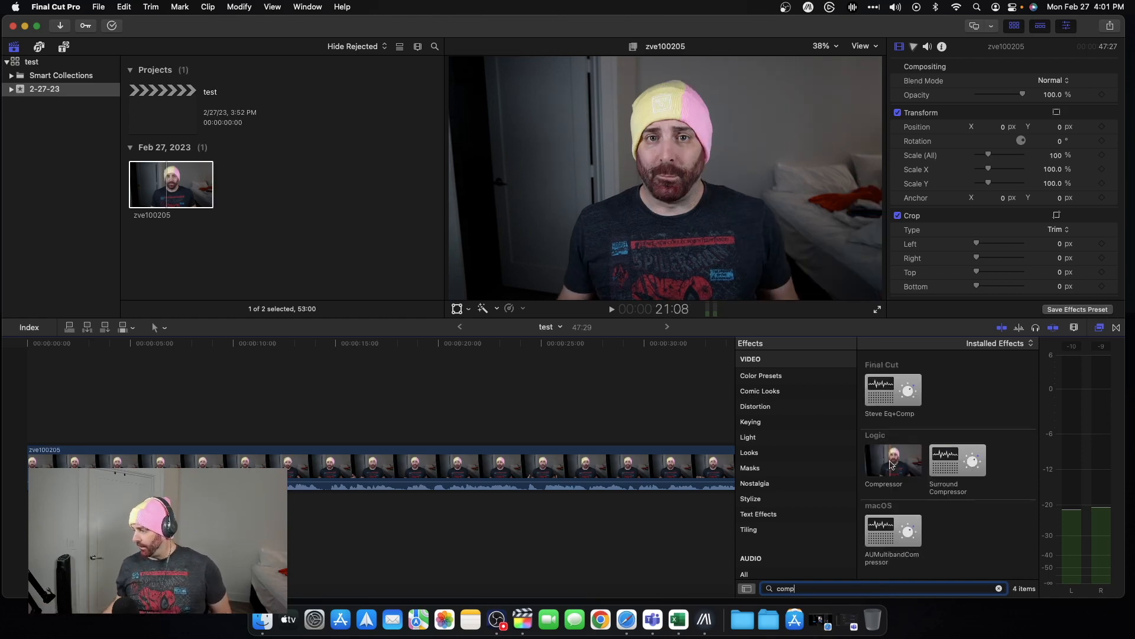
{"action": "left_click_drag", "start_coordinate": [896, 470], "coordinate": [377, 471]}
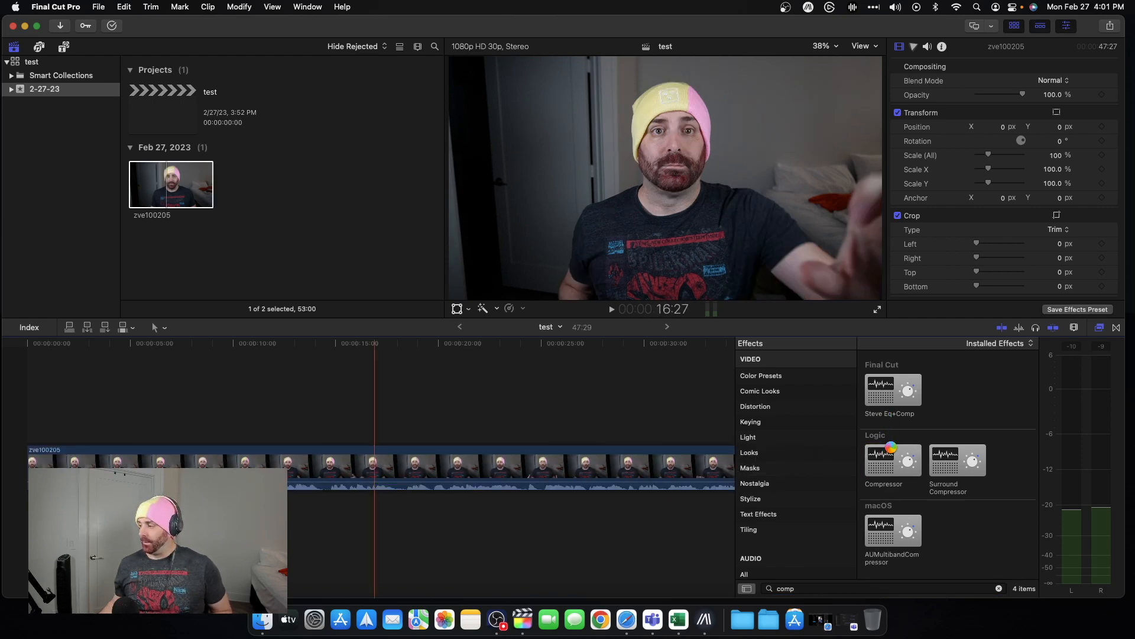
Step: Find the Channel EQ effect by searching for "eq", apply it to the timeline clip, and hide the effects browser
{"action": "left_click", "coordinate": [823, 588]}
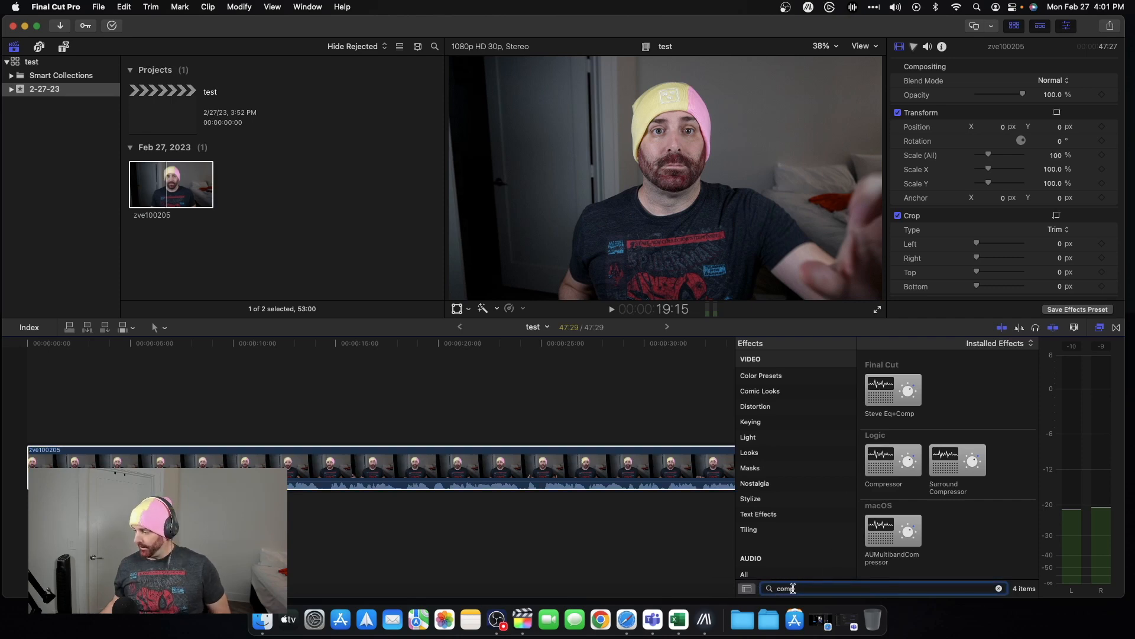
{"action": "key", "text": "BackSpace"}
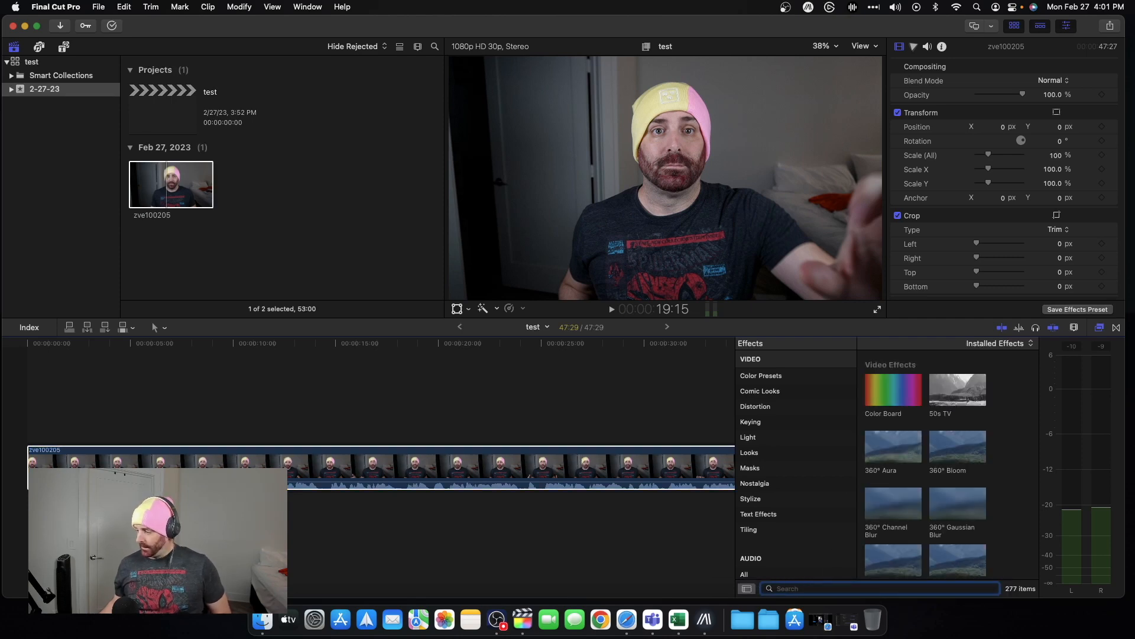
{"action": "type", "text": "eq"}
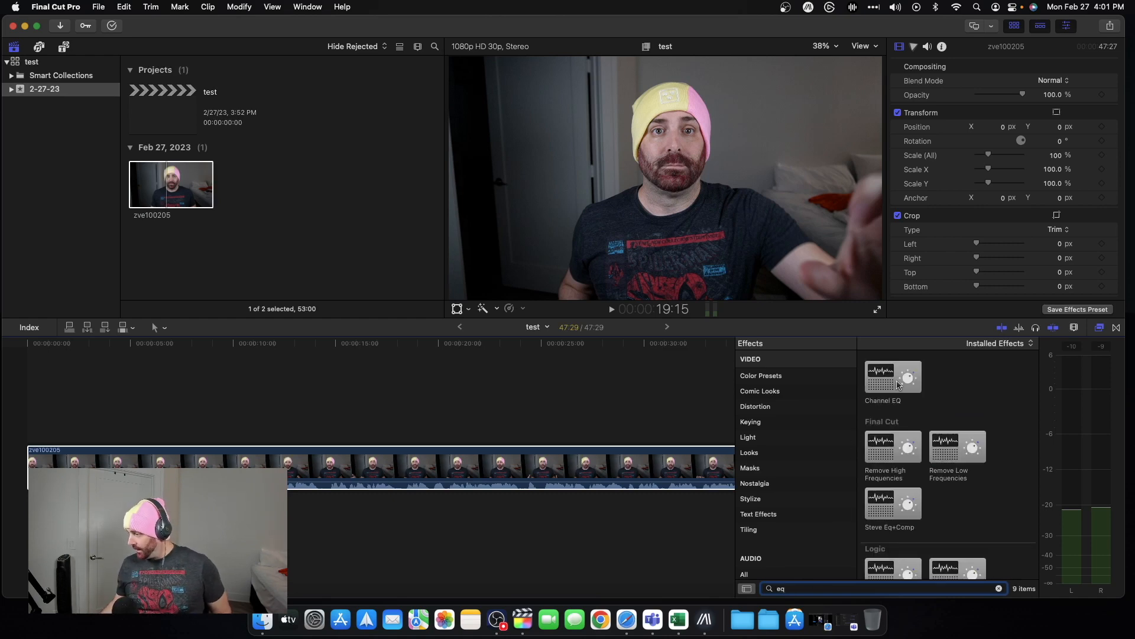
{"action": "left_click_drag", "start_coordinate": [904, 379], "coordinate": [582, 462]}
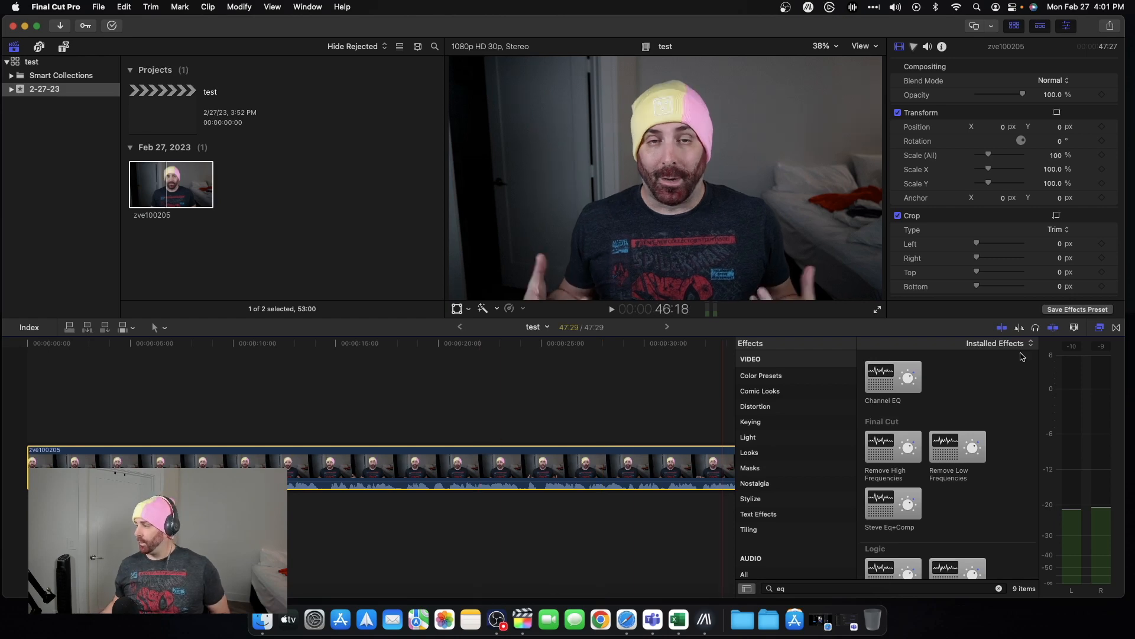
{"action": "left_click", "coordinate": [1099, 328]}
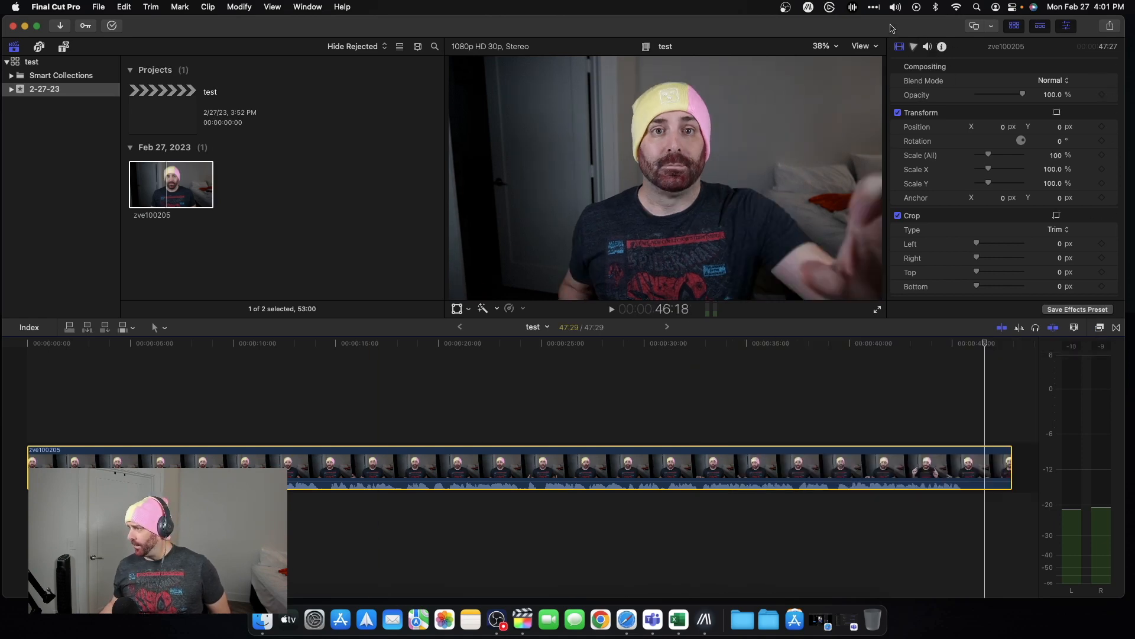
Step: Show the clip's audio settings and enable Voice Isolation in the audio enhancements
{"action": "left_click", "coordinate": [928, 48]}
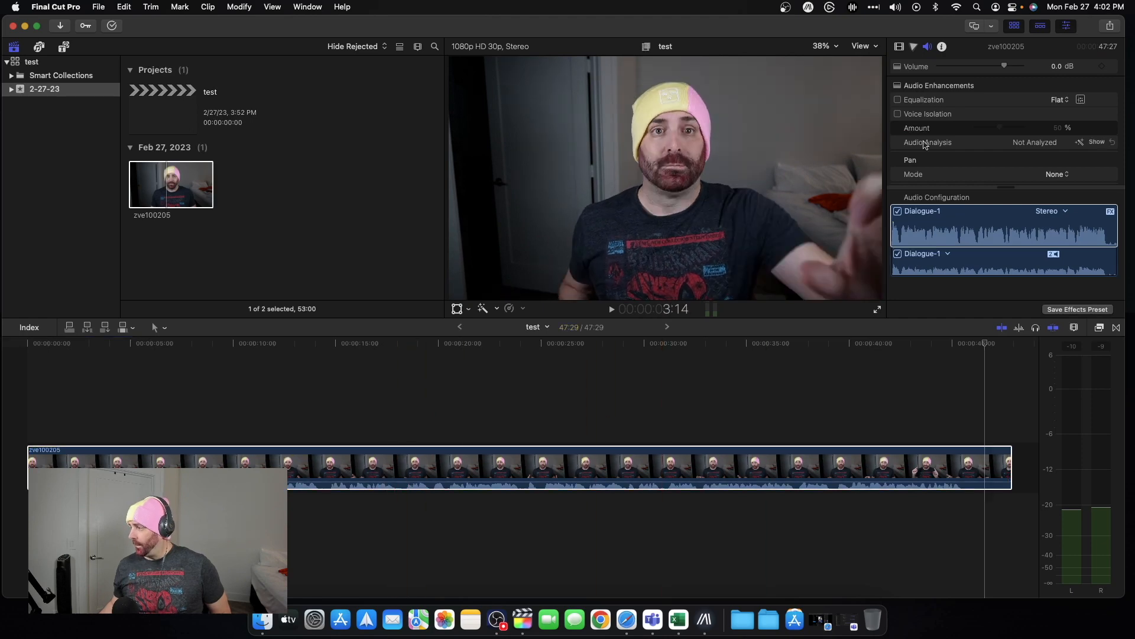
{"action": "scroll", "coordinate": [925, 144], "scroll_direction": "down", "scroll_amount": 5}
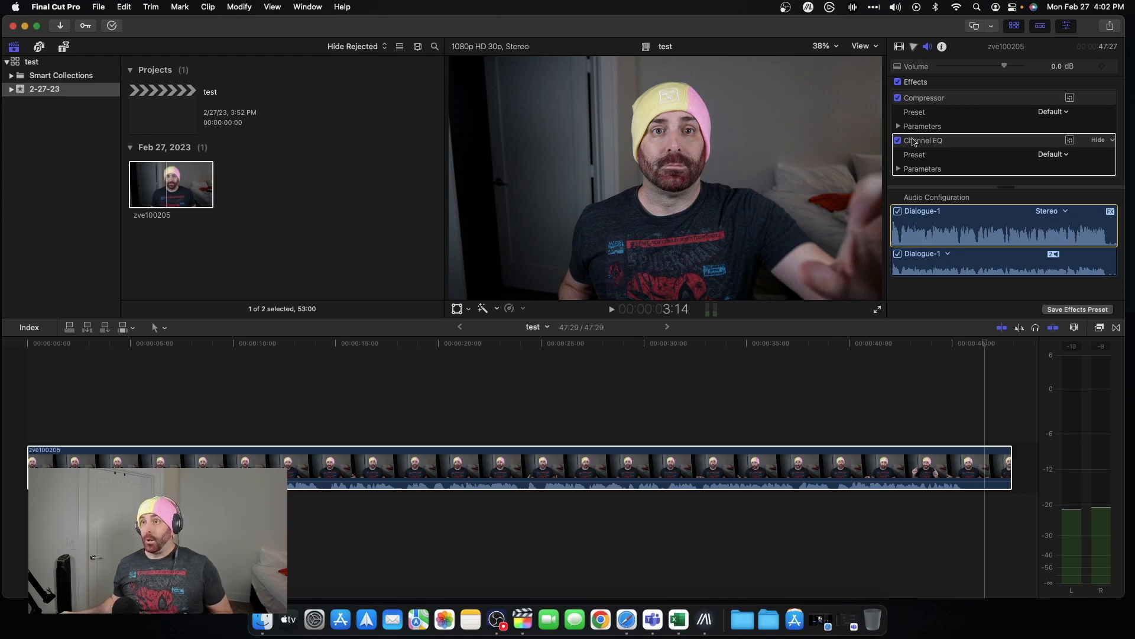
{"action": "scroll", "coordinate": [914, 142], "scroll_direction": "up", "scroll_amount": 5}
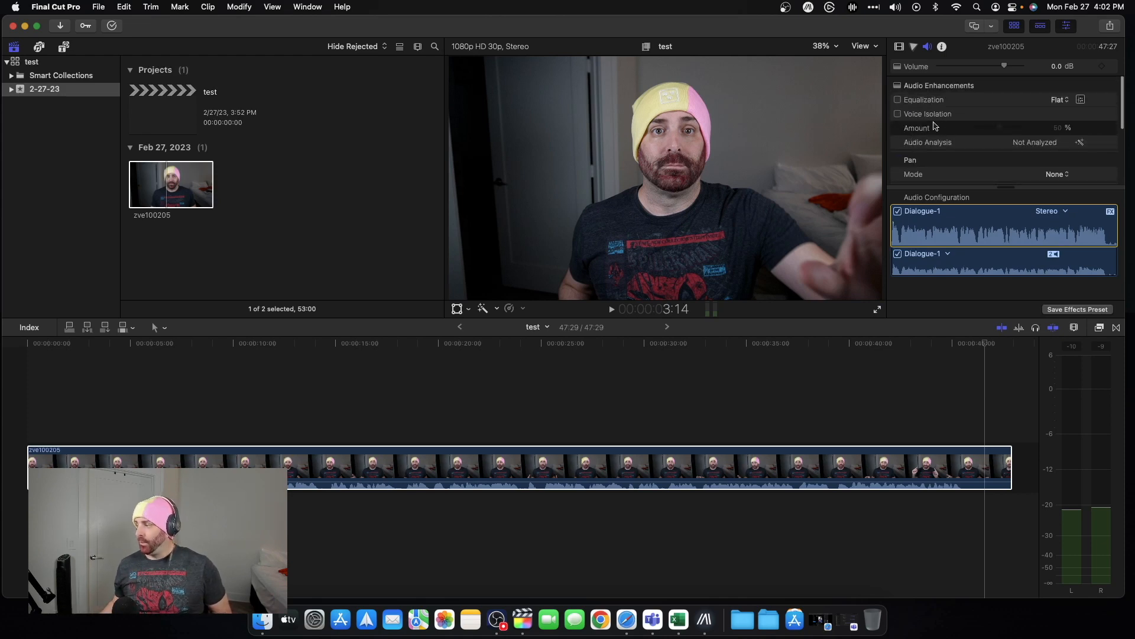
{"action": "left_click", "coordinate": [897, 114]}
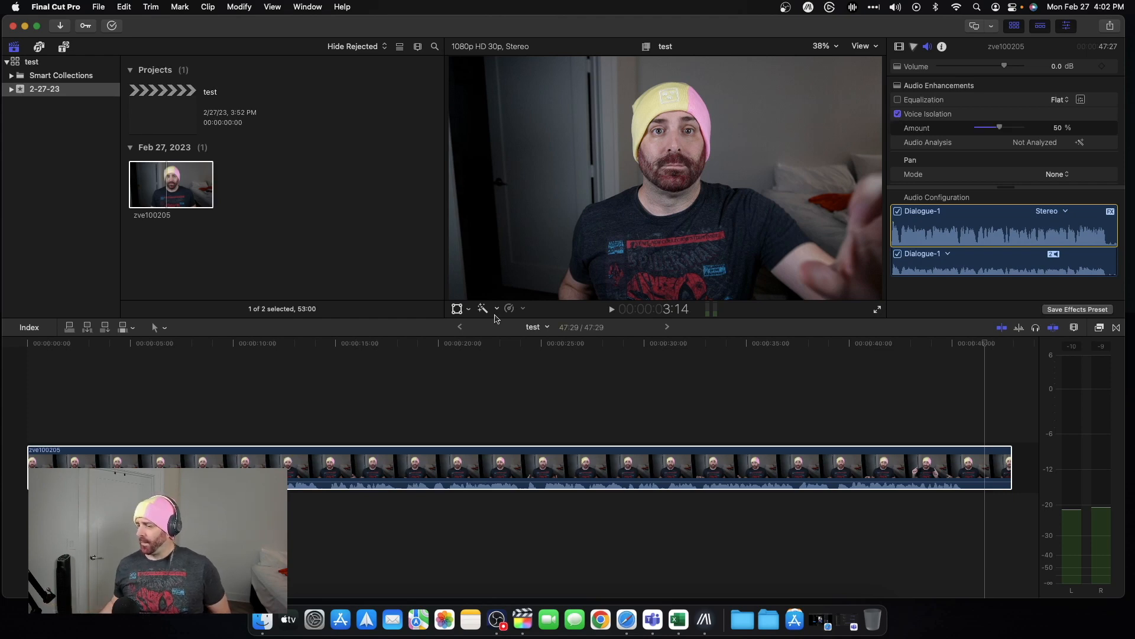
{"action": "left_click", "coordinate": [322, 418]}
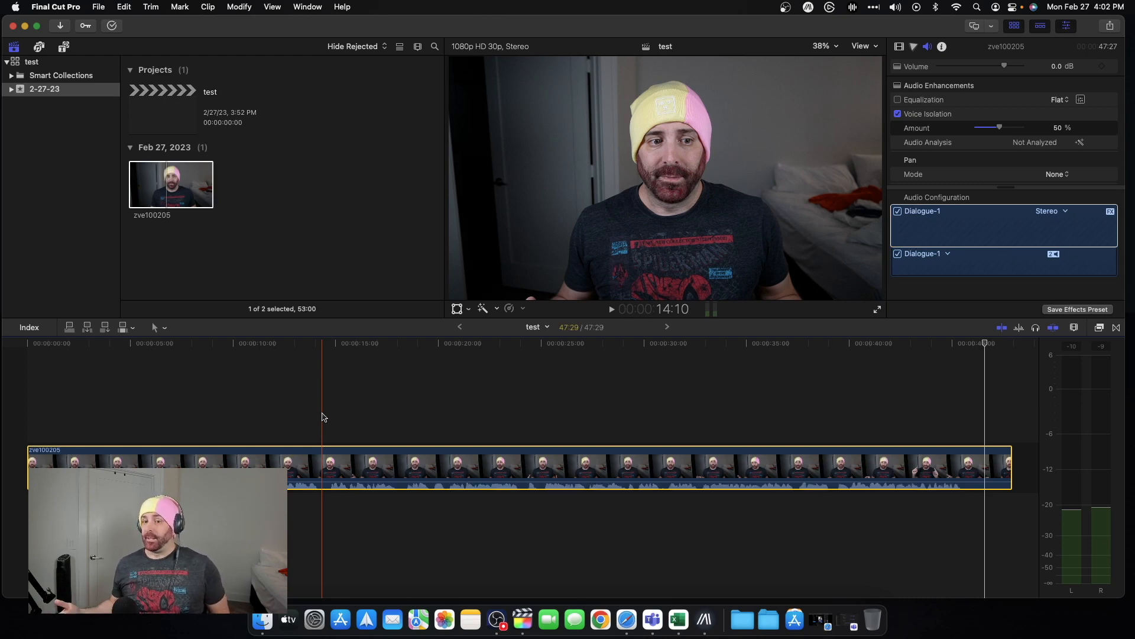
Step: Disable the Channel EQ effect and open the Compressor's settings window, moving it clear of the clip's audio settings
{"action": "scroll", "coordinate": [909, 136], "scroll_direction": "down", "scroll_amount": 5}
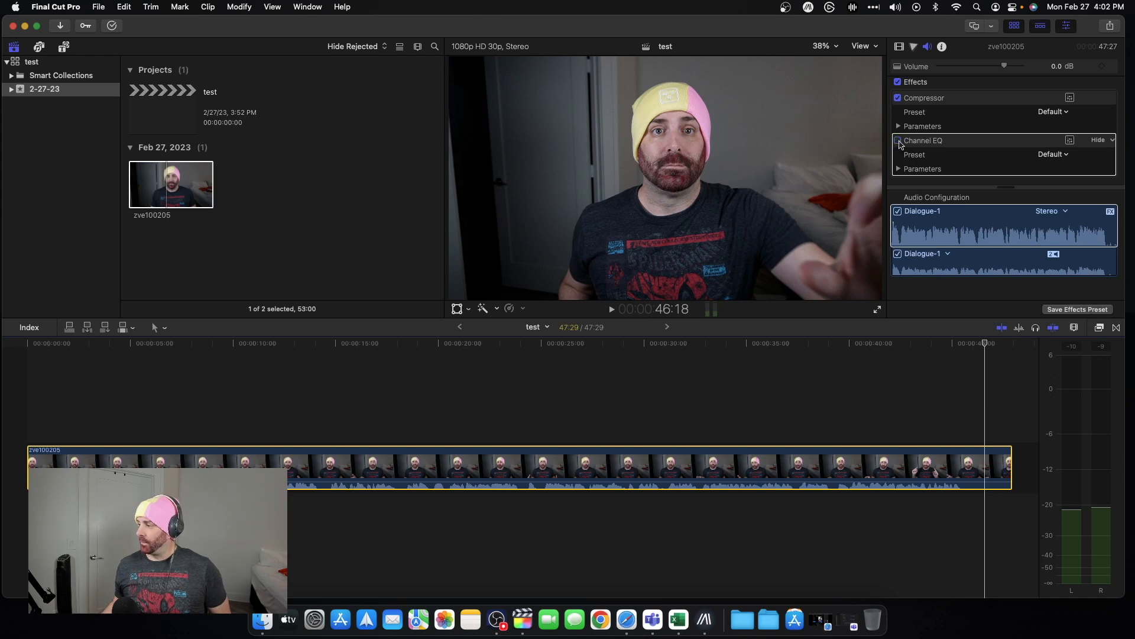
{"action": "left_click", "coordinate": [899, 140]}
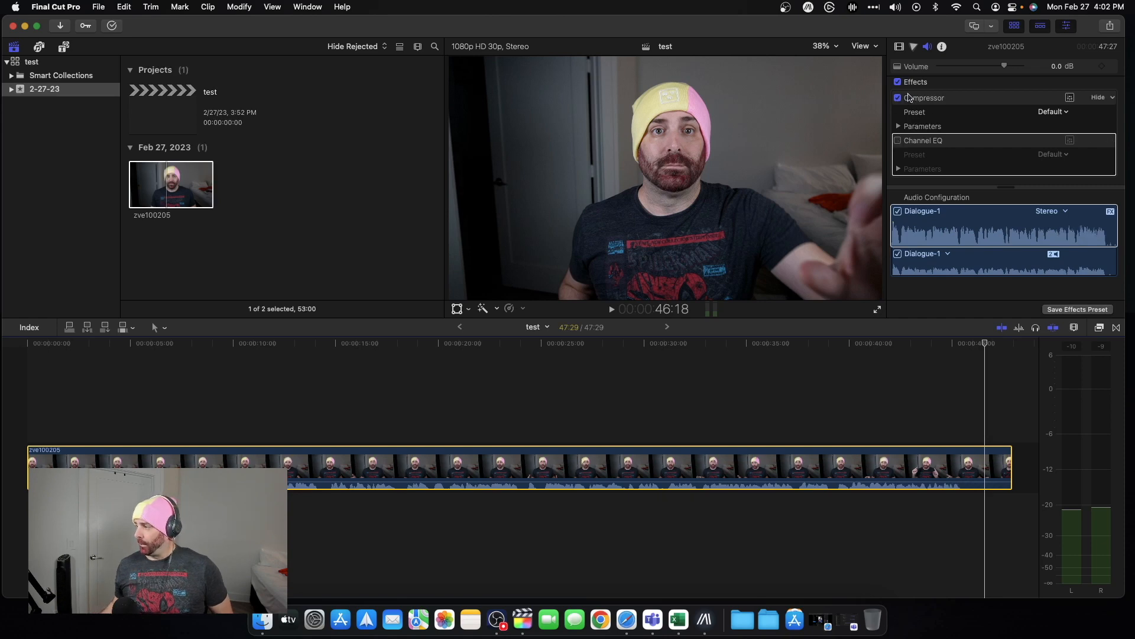
{"action": "left_click", "coordinate": [1071, 98]}
{"action": "left_click_drag", "start_coordinate": [439, 280], "coordinate": [346, 52]}
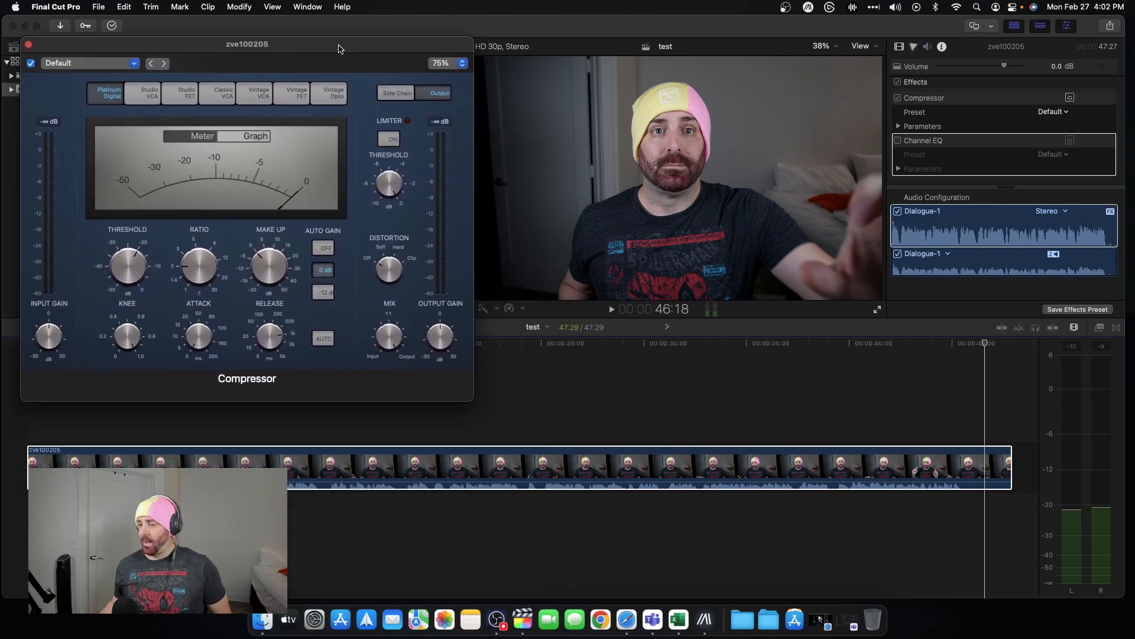
Step: Play part of the clip with the default Compressor active to check the input, output and audio meters
{"action": "left_click", "coordinate": [190, 427]}
{"action": "key", "text": "space"}
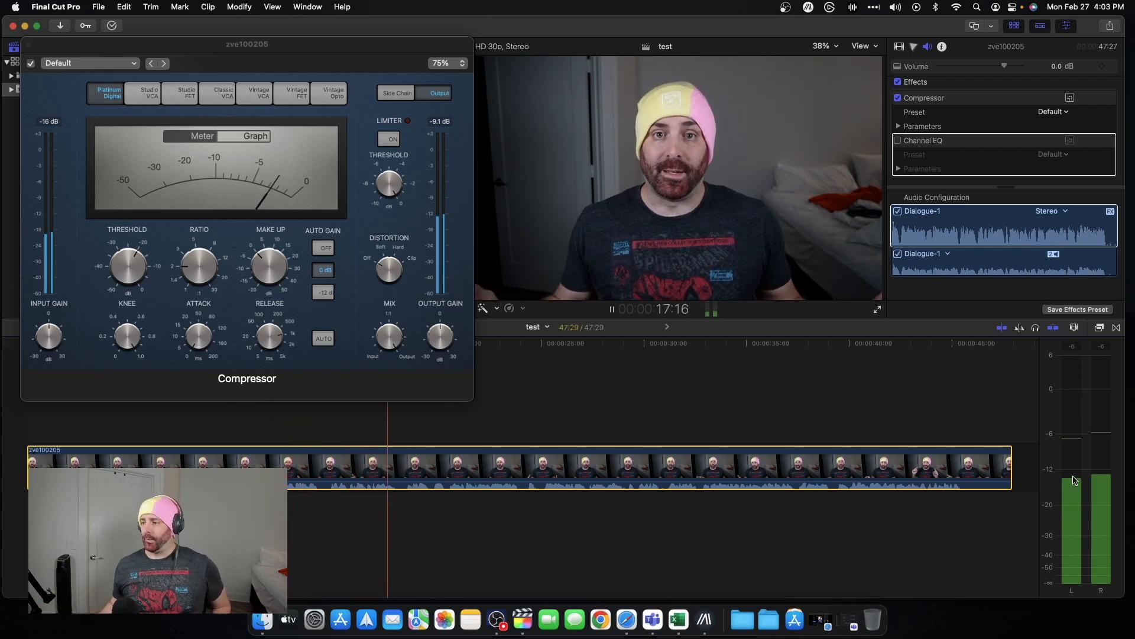
{"action": "key", "text": "space"}
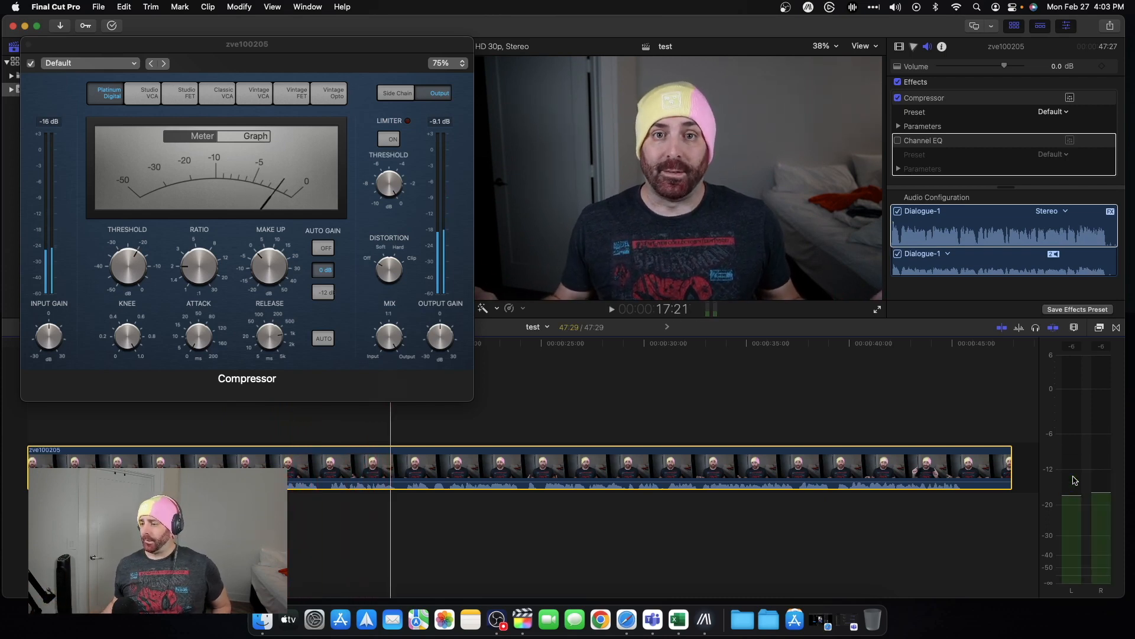
Step: Set the Compressor's Auto Gain to Off and play part of the clip to check its level
{"action": "left_click", "coordinate": [327, 272]}
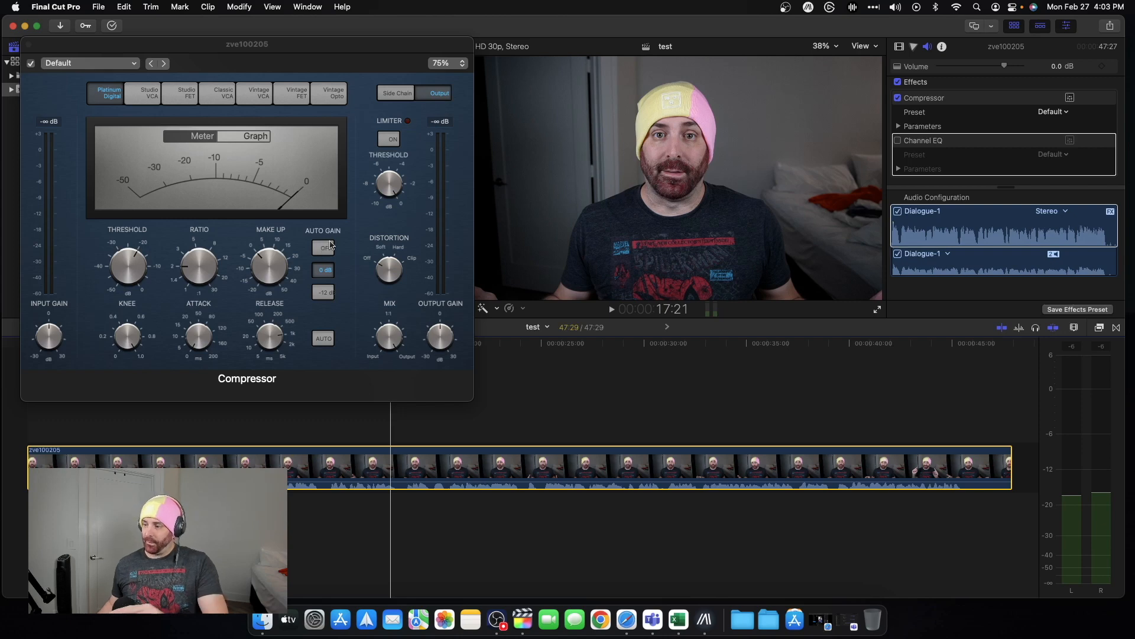
{"action": "left_click", "coordinate": [326, 249]}
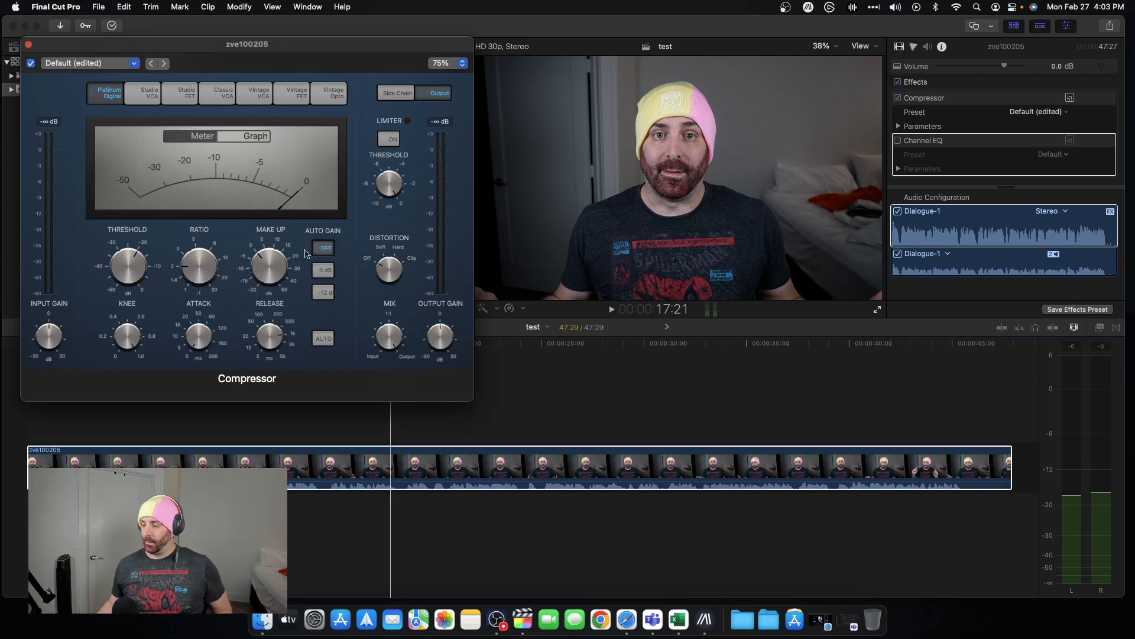
{"action": "left_click", "coordinate": [274, 458]}
{"action": "key", "text": "space"}
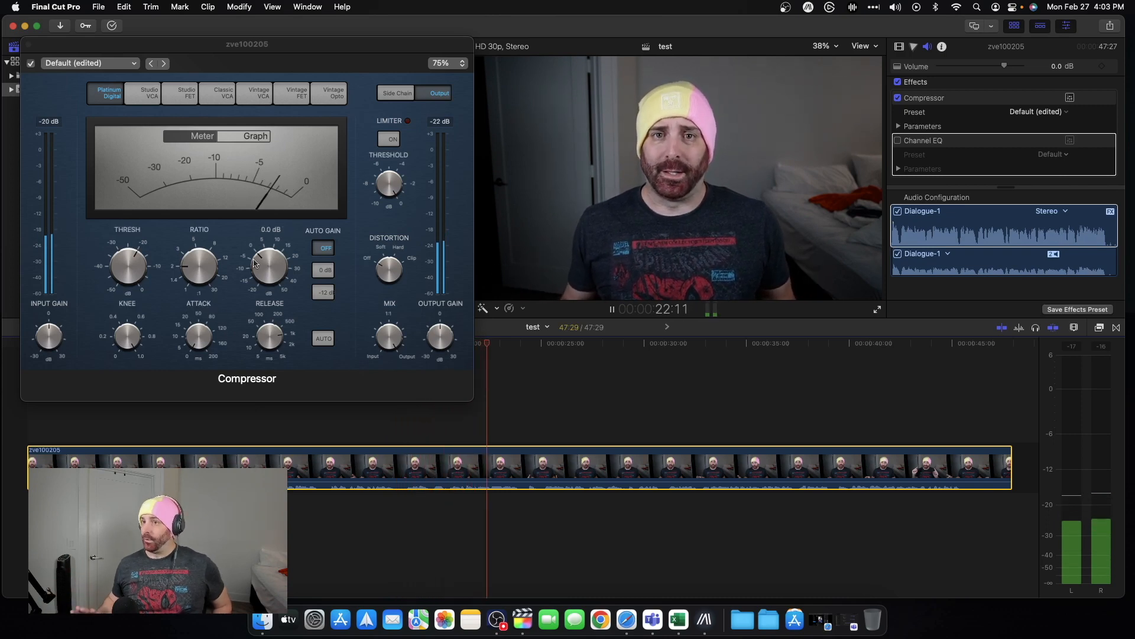
{"action": "key", "text": "space"}
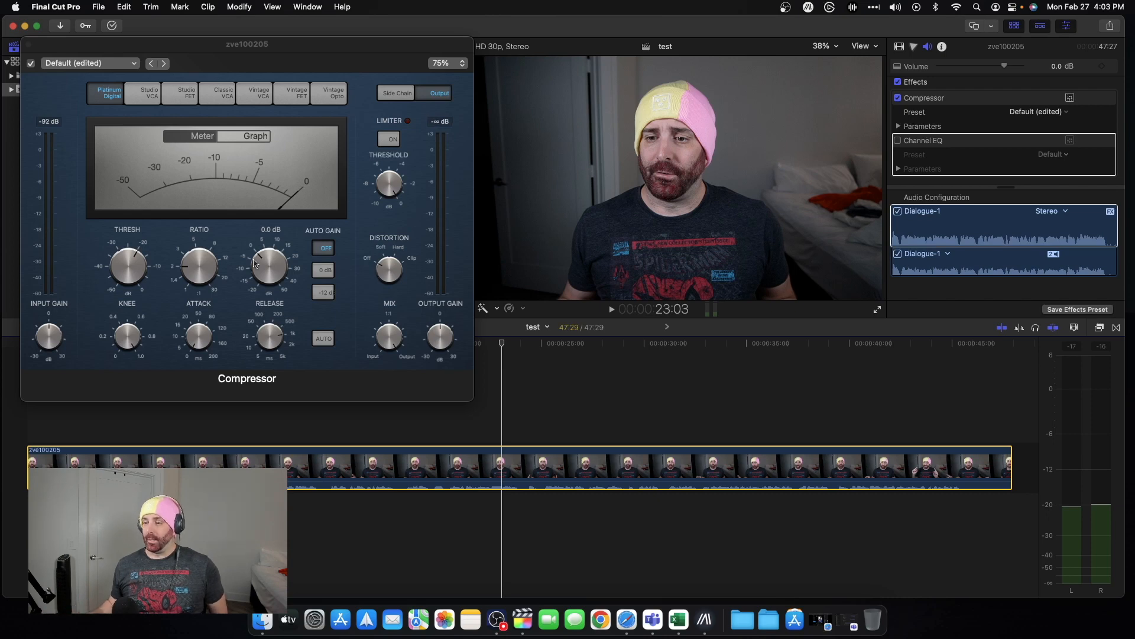
Step: Raise the Compressor's threshold and shorten its release time to 5 ms
{"action": "mouse_move", "coordinate": [125, 271]}
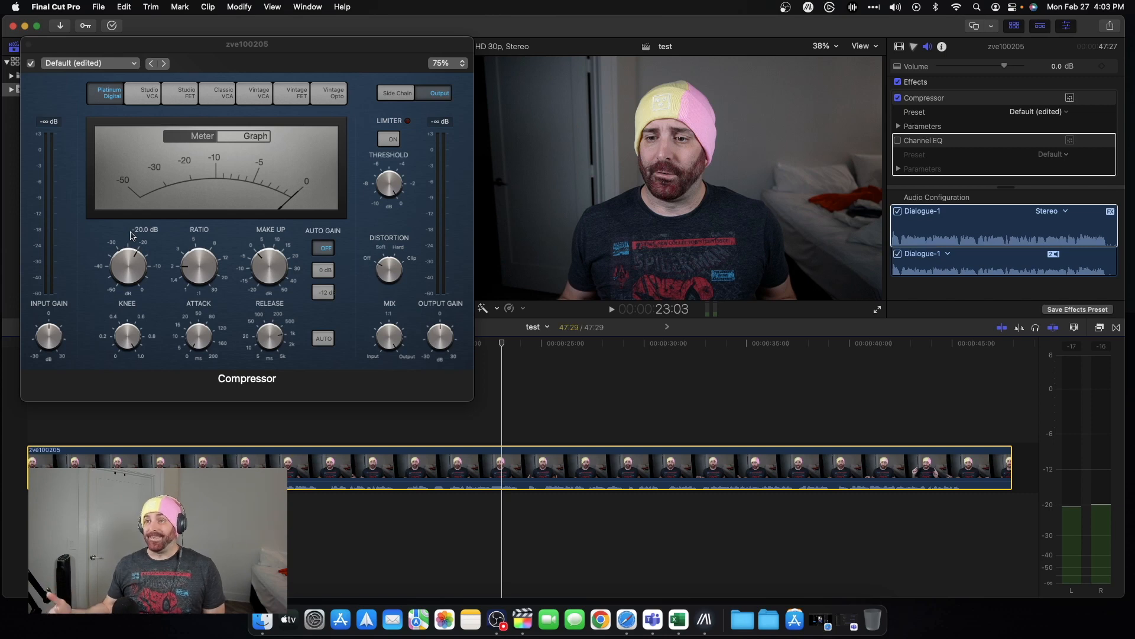
{"action": "left_click_drag", "start_coordinate": [137, 255], "coordinate": [128, 249]}
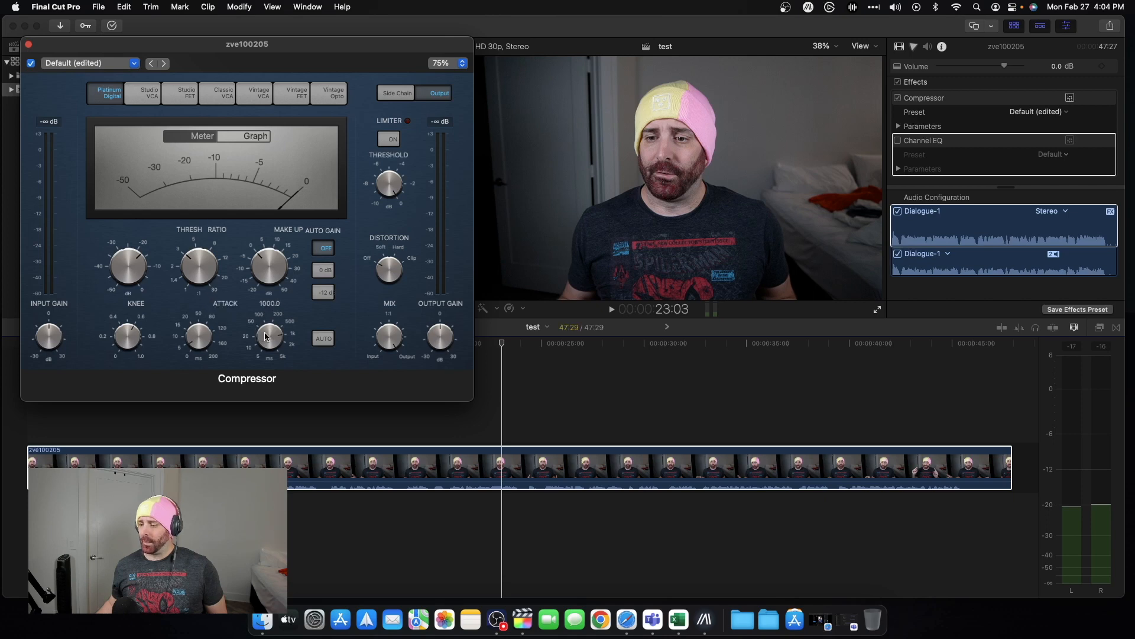
{"action": "left_click_drag", "start_coordinate": [264, 332], "coordinate": [262, 351]}
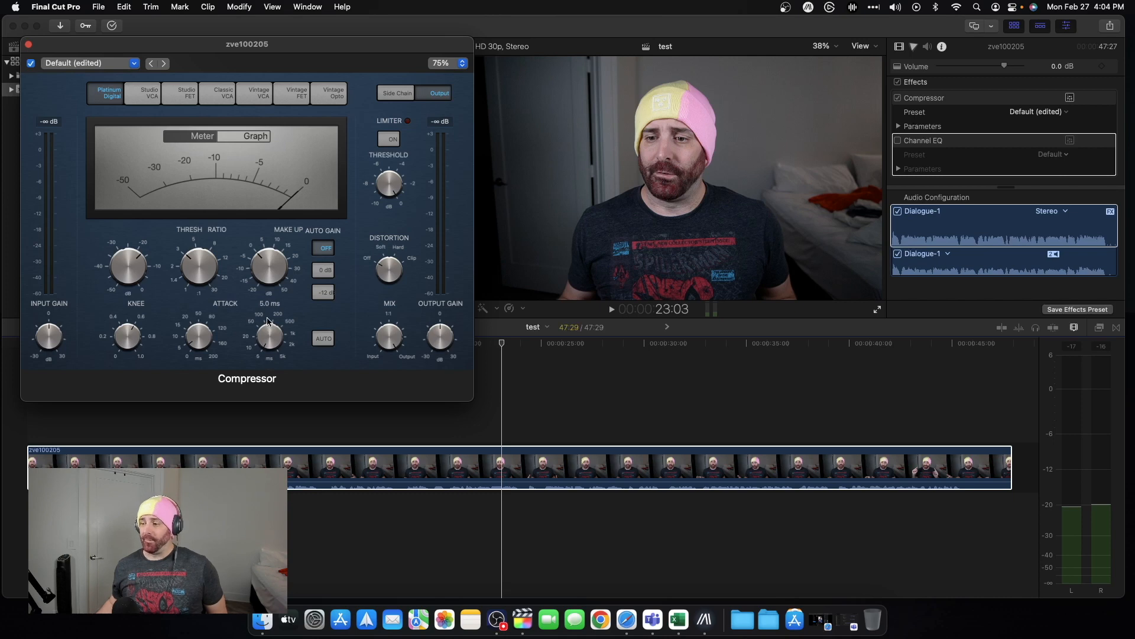
Step: Raise the Compressor's make-up gain during playback, bringing the voice peaks to about -8 dB on the audio meters
{"action": "left_click", "coordinate": [230, 422]}
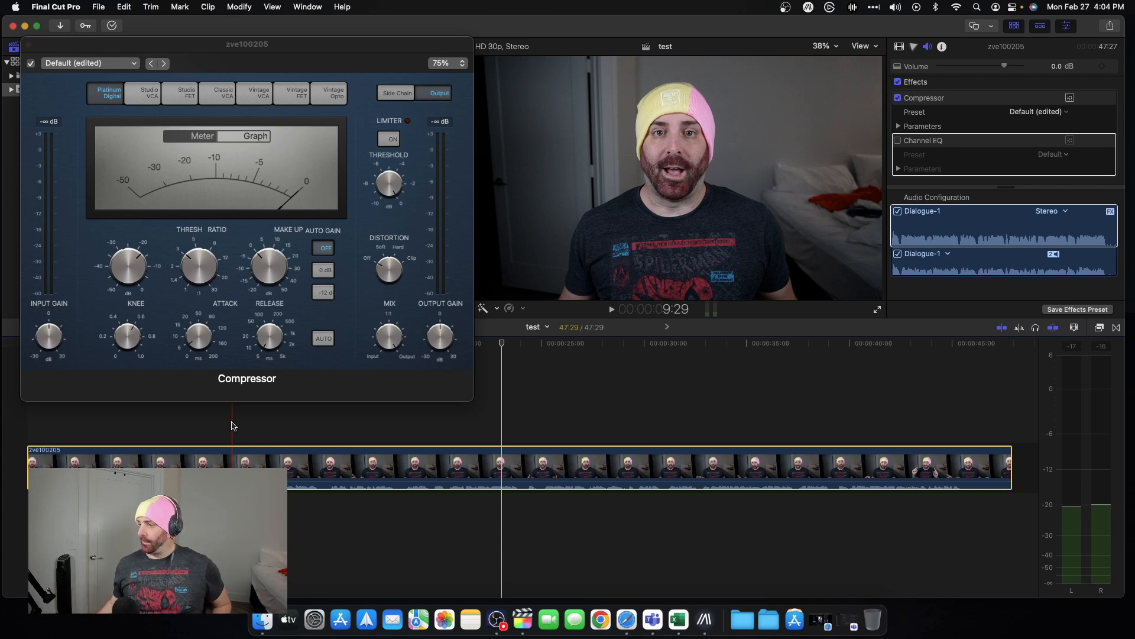
{"action": "key", "text": "space"}
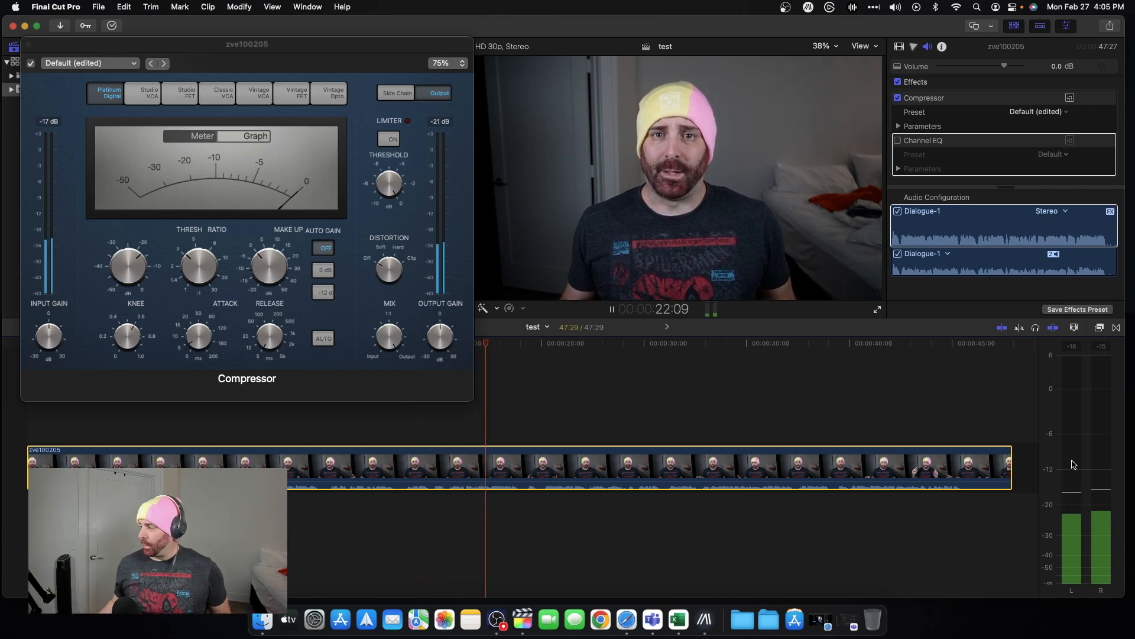
{"action": "mouse_move", "coordinate": [381, 336]}
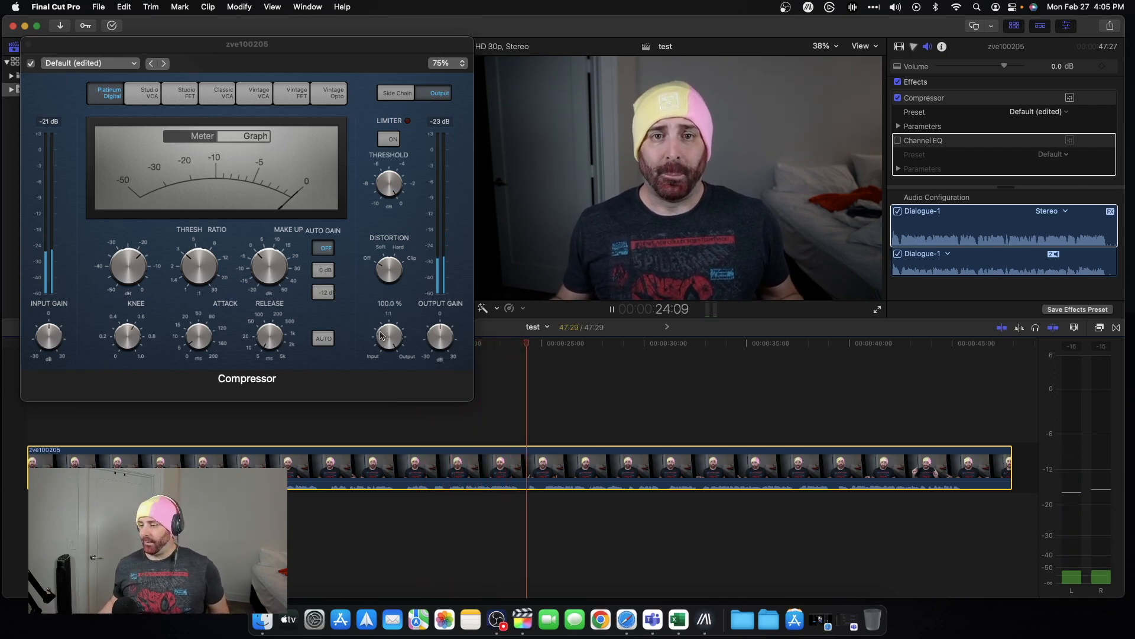
{"action": "left_click", "coordinate": [264, 261]}
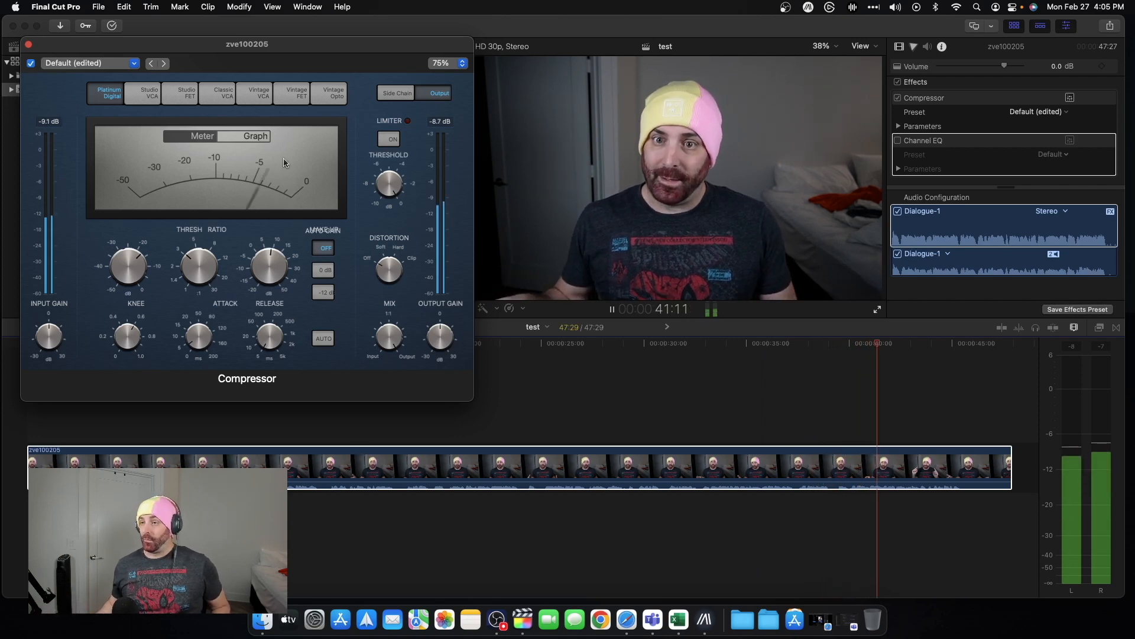
{"action": "key", "text": "space"}
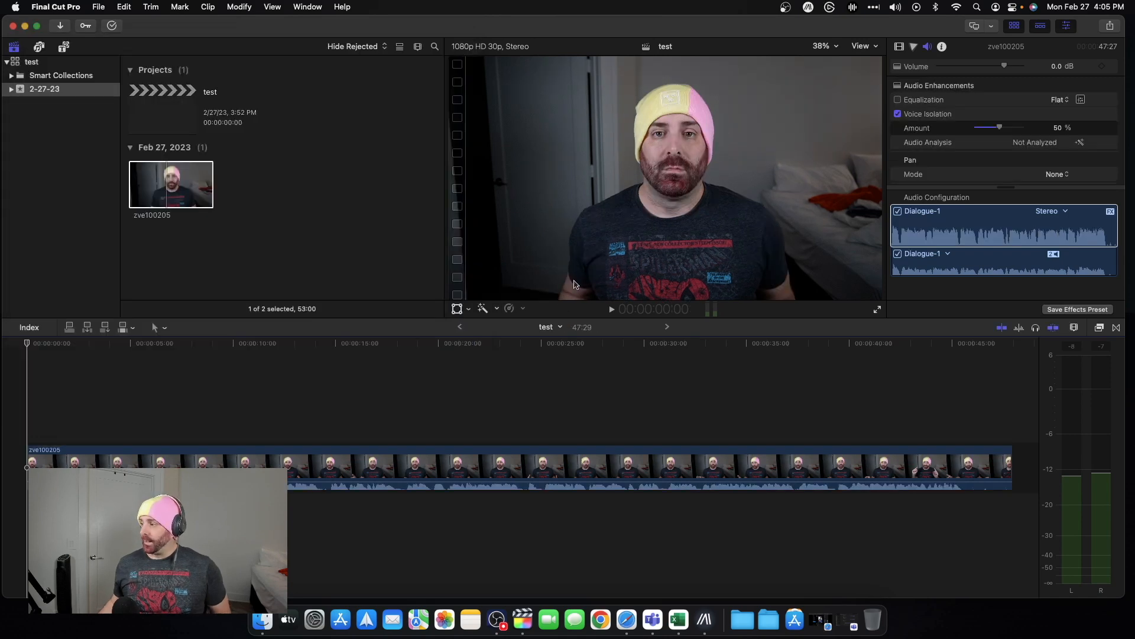
Step: Enable the clip's Channel EQ effect and open its settings window, moving it clear of the timeline
{"action": "scroll", "coordinate": [949, 116], "scroll_direction": "down", "scroll_amount": 2}
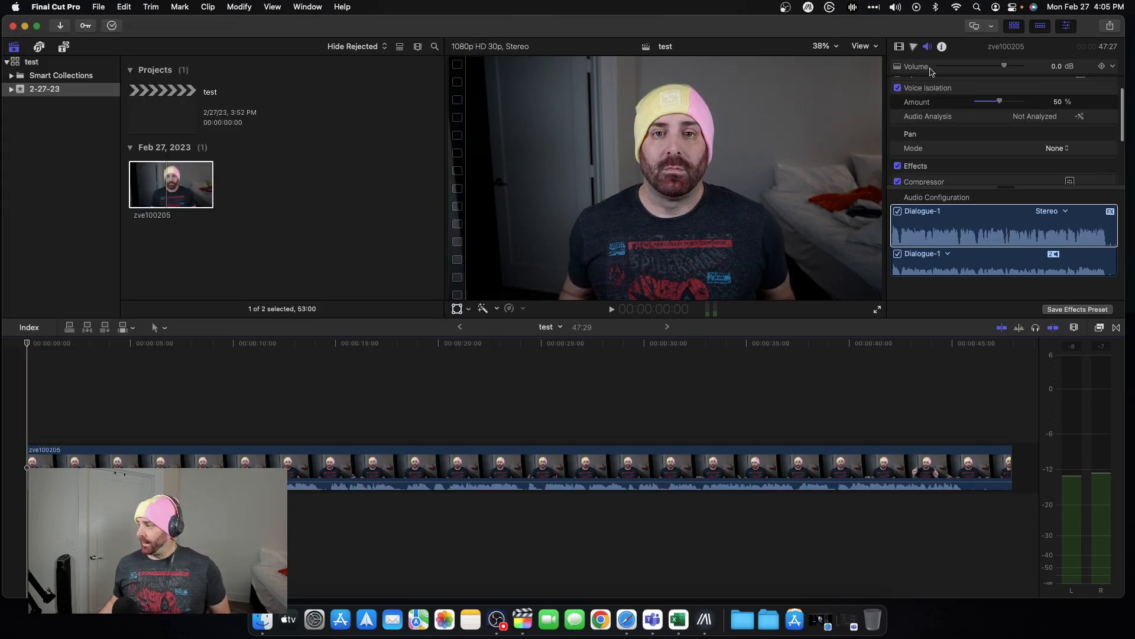
{"action": "scroll", "coordinate": [915, 133], "scroll_direction": "up", "scroll_amount": 2}
{"action": "scroll", "coordinate": [947, 126], "scroll_direction": "down", "scroll_amount": 5}
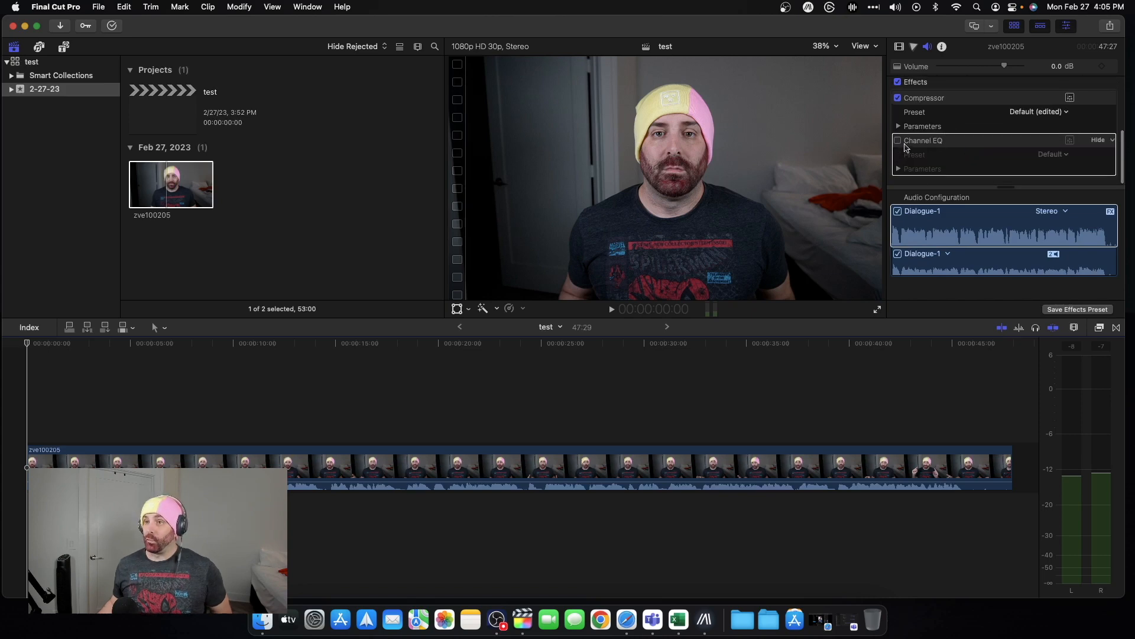
{"action": "left_click", "coordinate": [899, 141]}
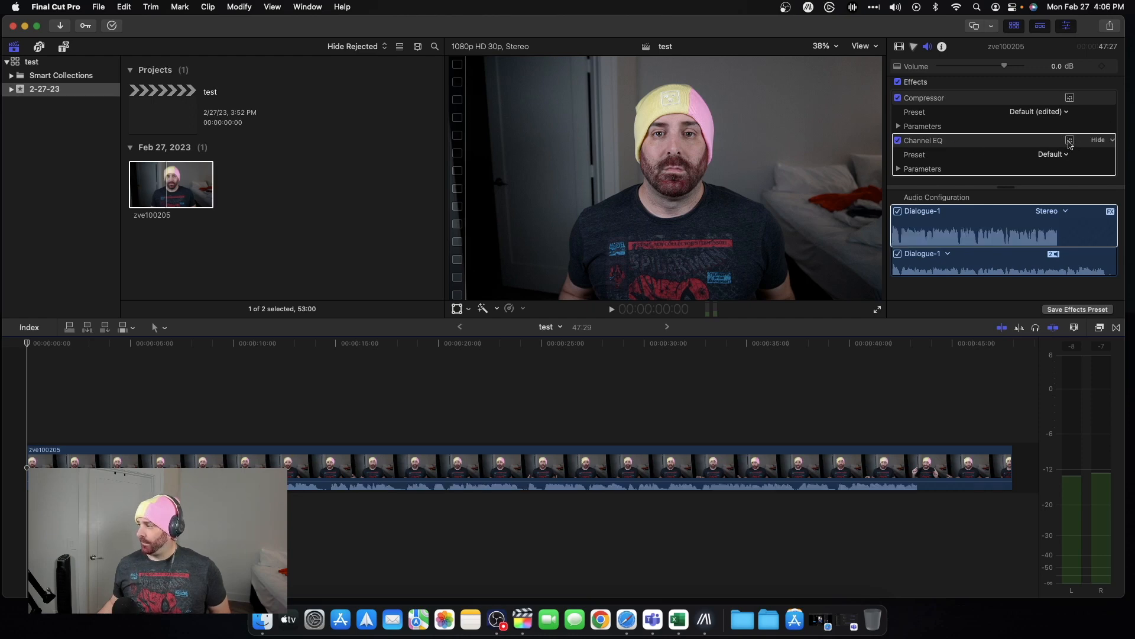
{"action": "left_click", "coordinate": [1070, 141]}
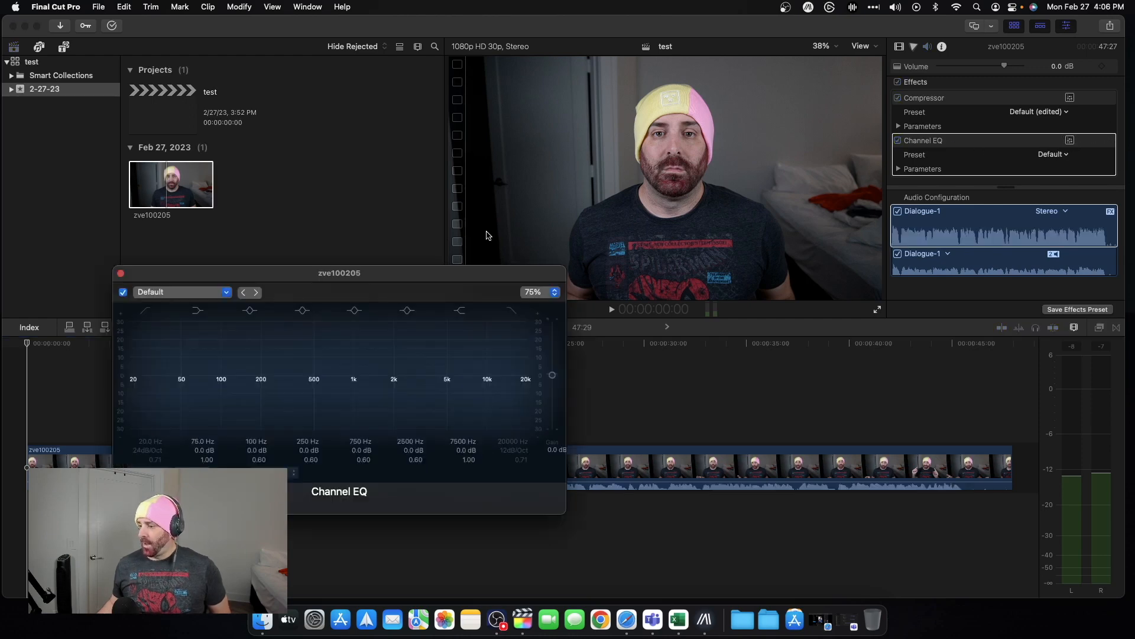
{"action": "left_click_drag", "start_coordinate": [445, 272], "coordinate": [350, 75]}
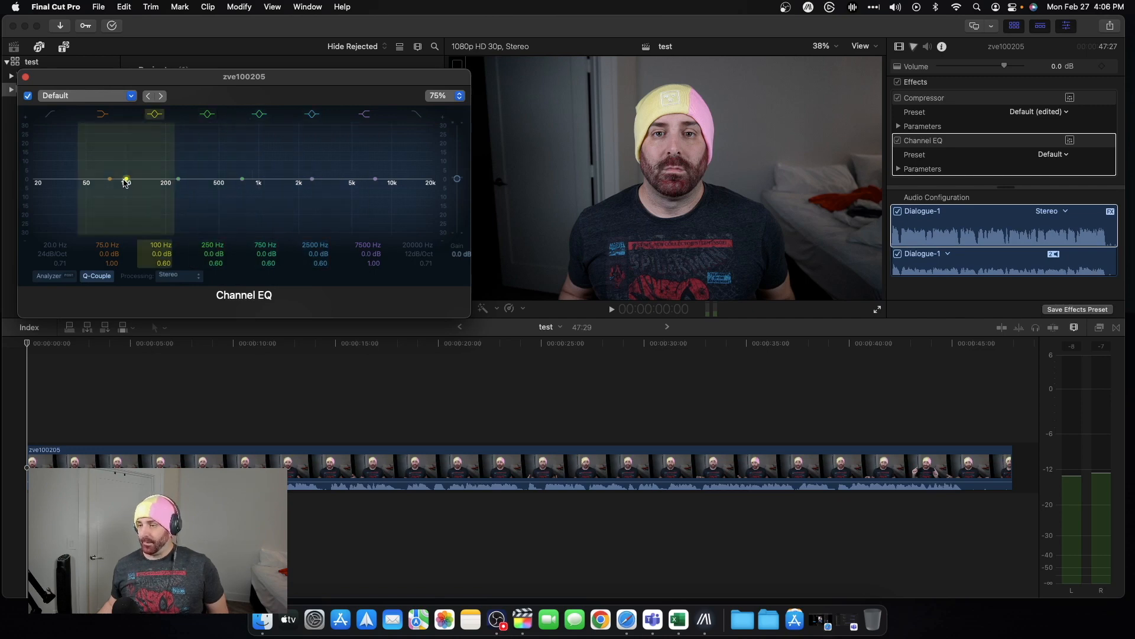
{"action": "left_click", "coordinate": [50, 116]}
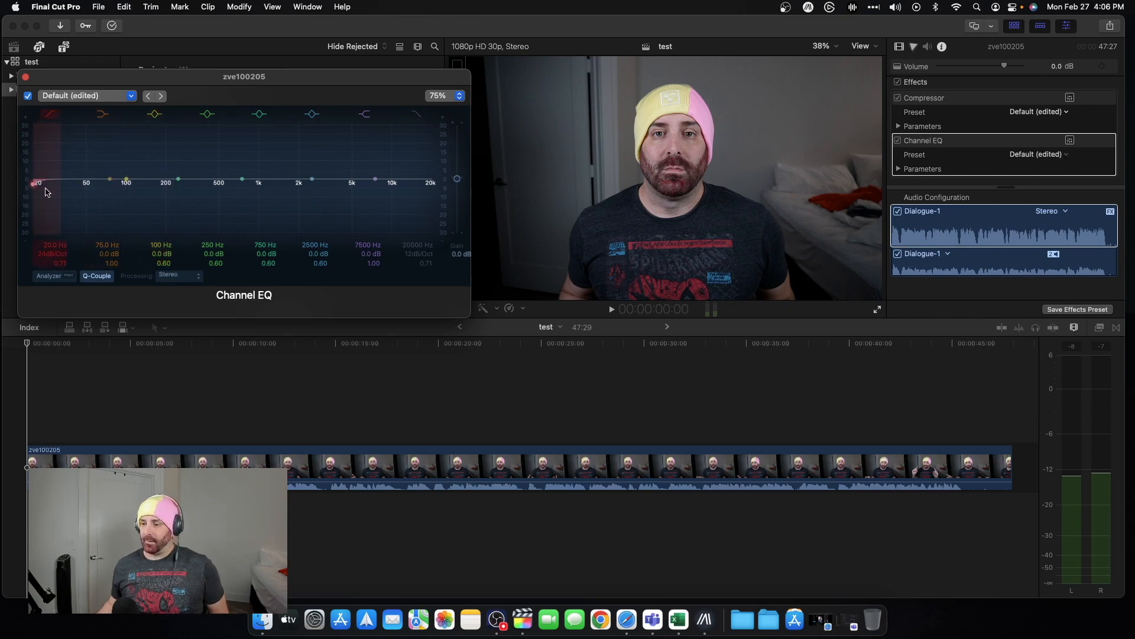
{"action": "left_click", "coordinate": [49, 116]}
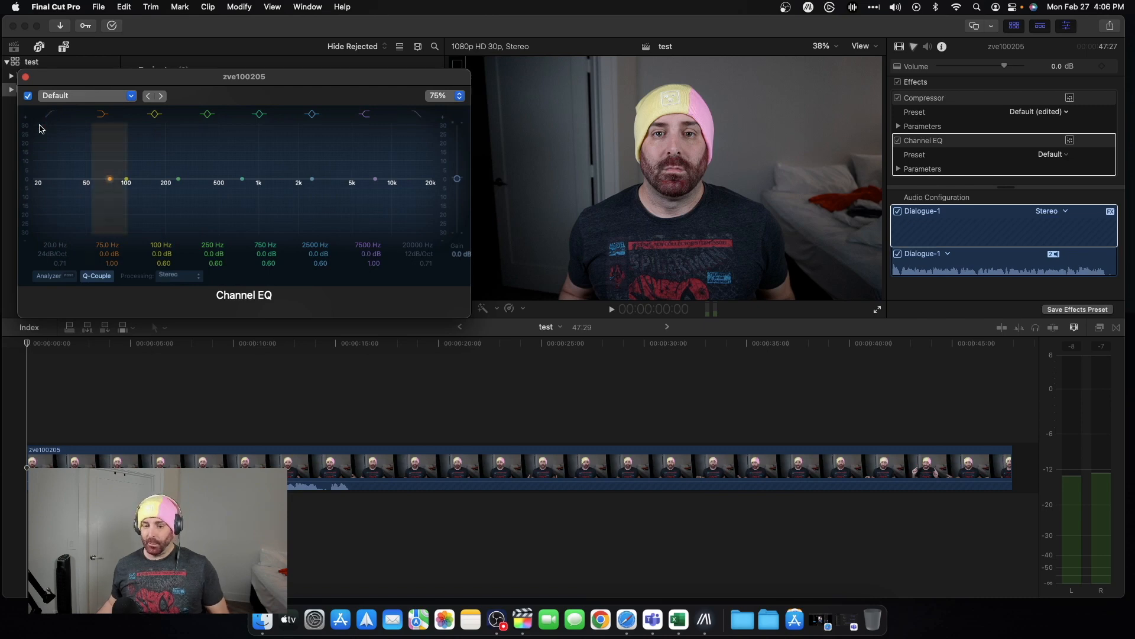
{"action": "key", "text": "super+Tab"}
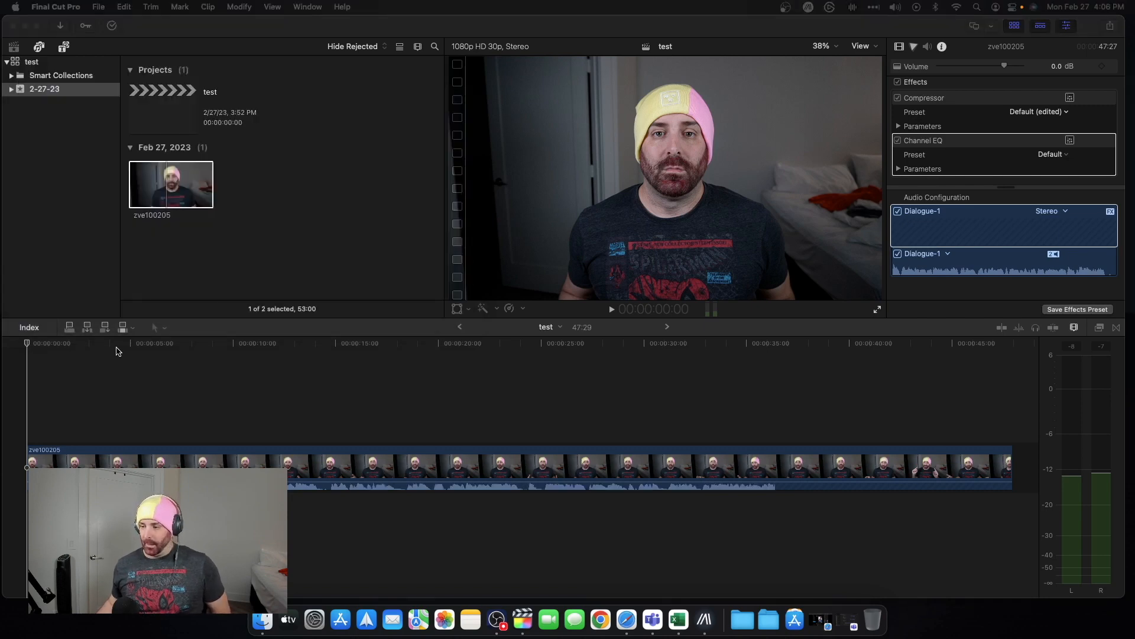
{"action": "left_click", "coordinate": [220, 292]}
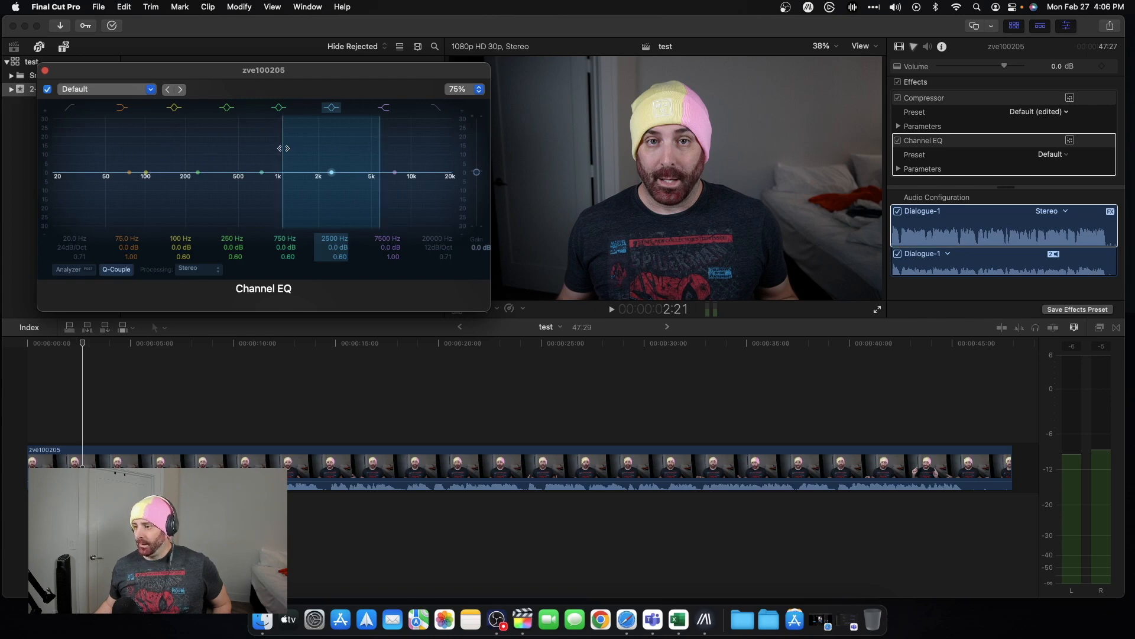
Step: Sweep the 2500 Hz band at Q 100 with about 24 dB of boost during playback, and cut it by 5 dB at 2450 Hz
{"action": "left_click_drag", "start_coordinate": [284, 149], "coordinate": [336, 139]}
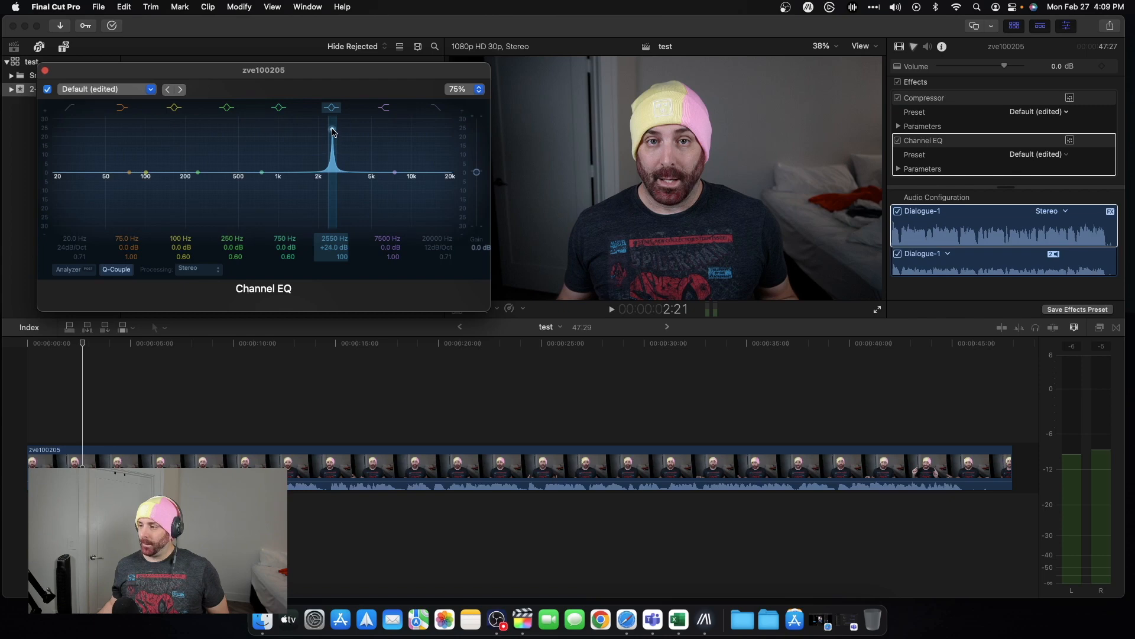
{"action": "left_click_drag", "start_coordinate": [334, 133], "coordinate": [332, 129]}
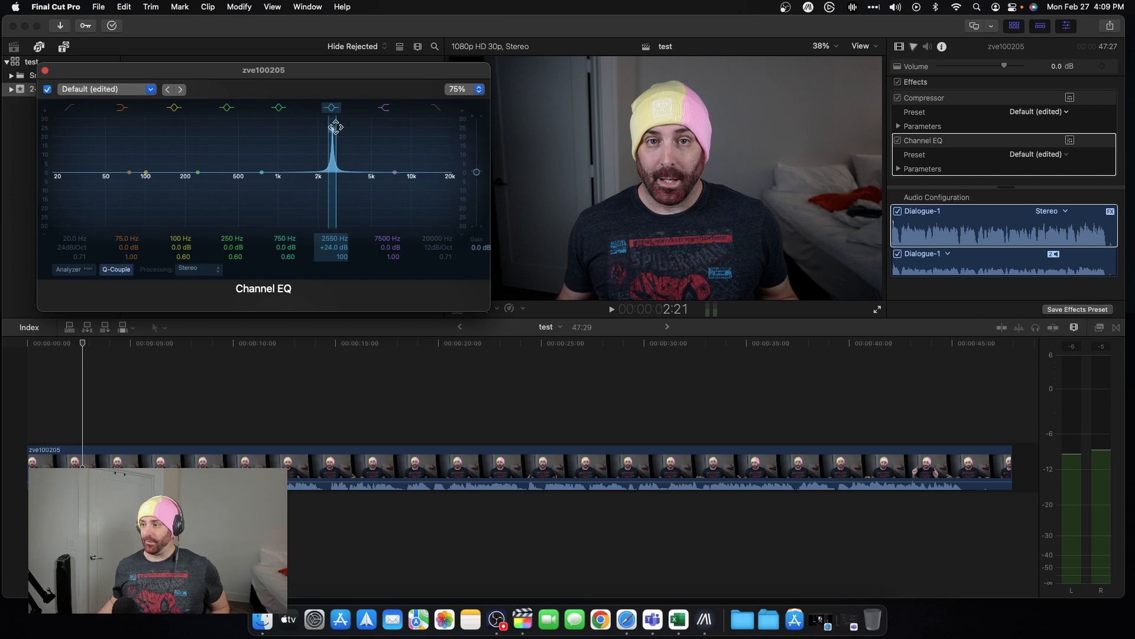
{"action": "key", "text": "space"}
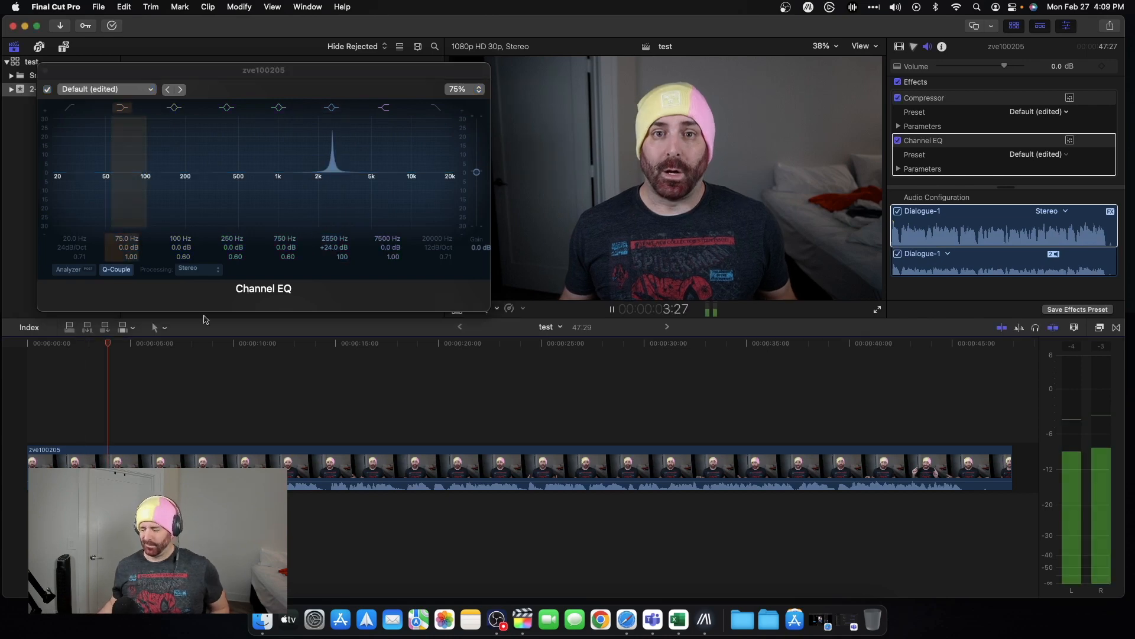
{"action": "mouse_move", "coordinate": [333, 129]}
{"action": "left_mouse_down"}
{"action": "mouse_move", "coordinate": [365, 133]}
{"action": "mouse_move", "coordinate": [330, 132]}
{"action": "left_mouse_up"}
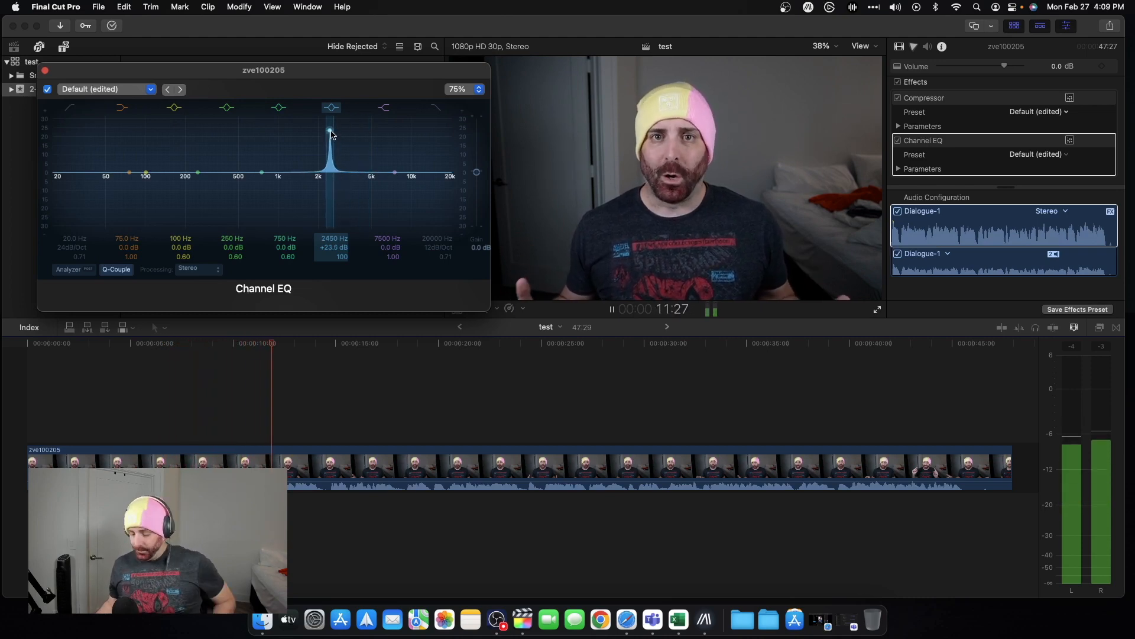
{"action": "key", "text": "space"}
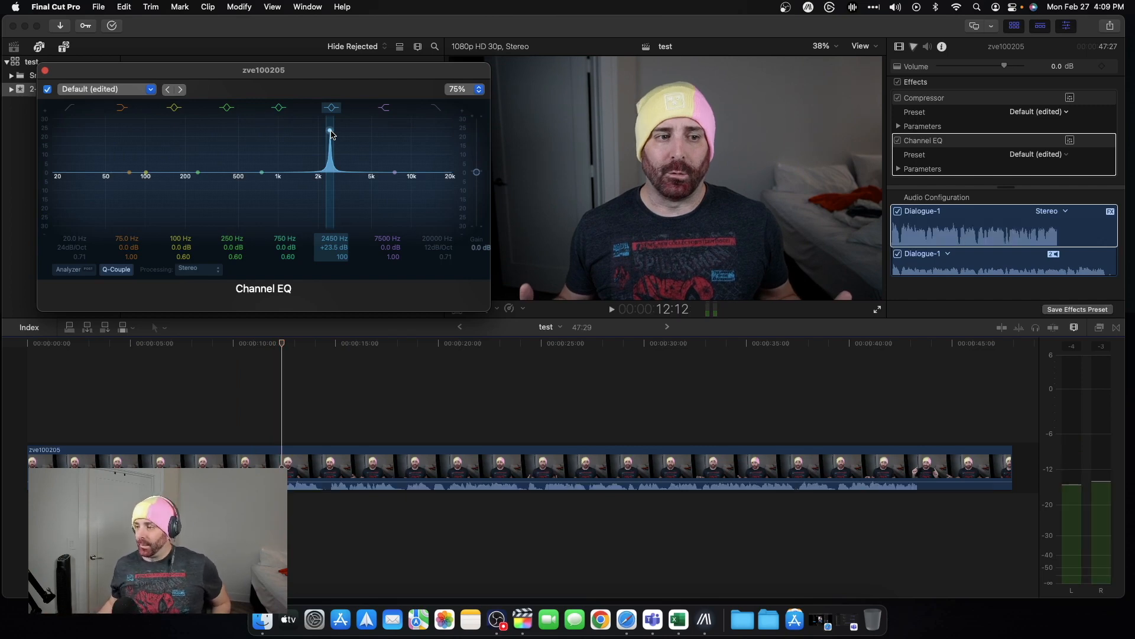
{"action": "left_click_drag", "start_coordinate": [330, 130], "coordinate": [333, 205]}
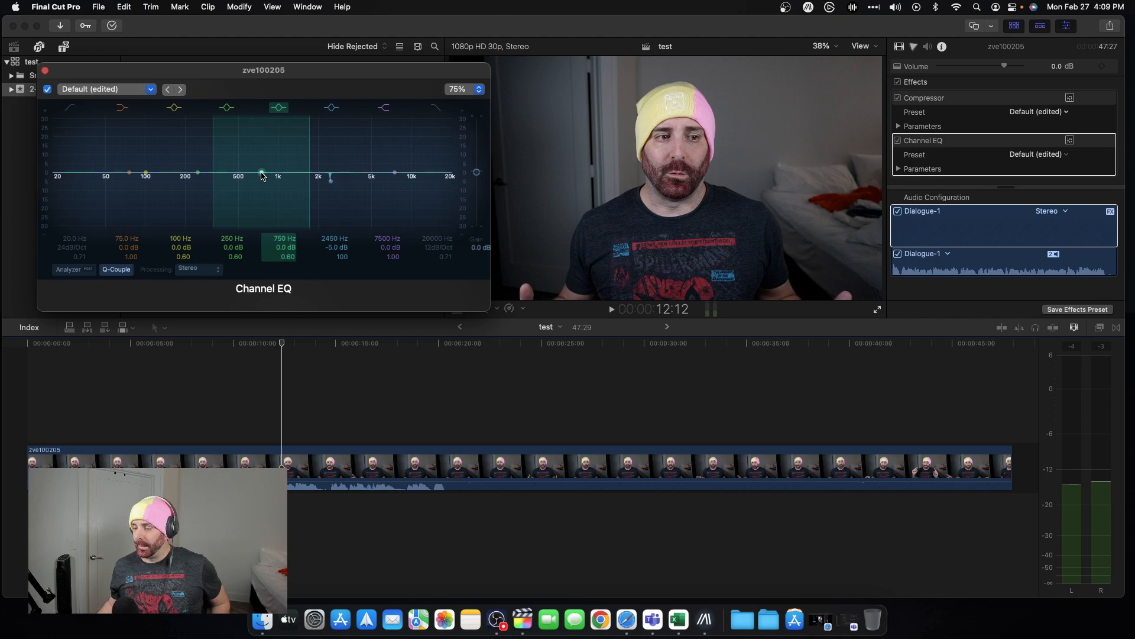
Step: Sweep the 750 Hz band at Q 100 with about 24 dB of boost during playback, and cut it by 4 dB at 700 Hz
{"action": "mouse_move", "coordinate": [222, 157]}
{"action": "left_mouse_down"}
{"action": "mouse_move", "coordinate": [266, 155]}
{"action": "mouse_move", "coordinate": [261, 129]}
{"action": "left_mouse_up"}
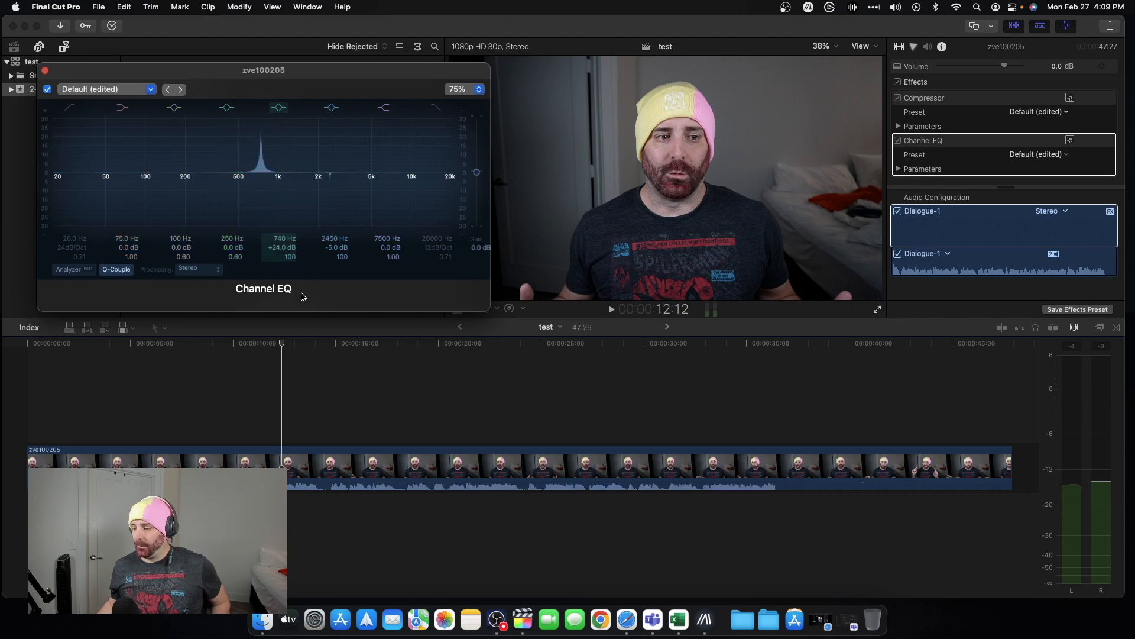
{"action": "key", "text": "space"}
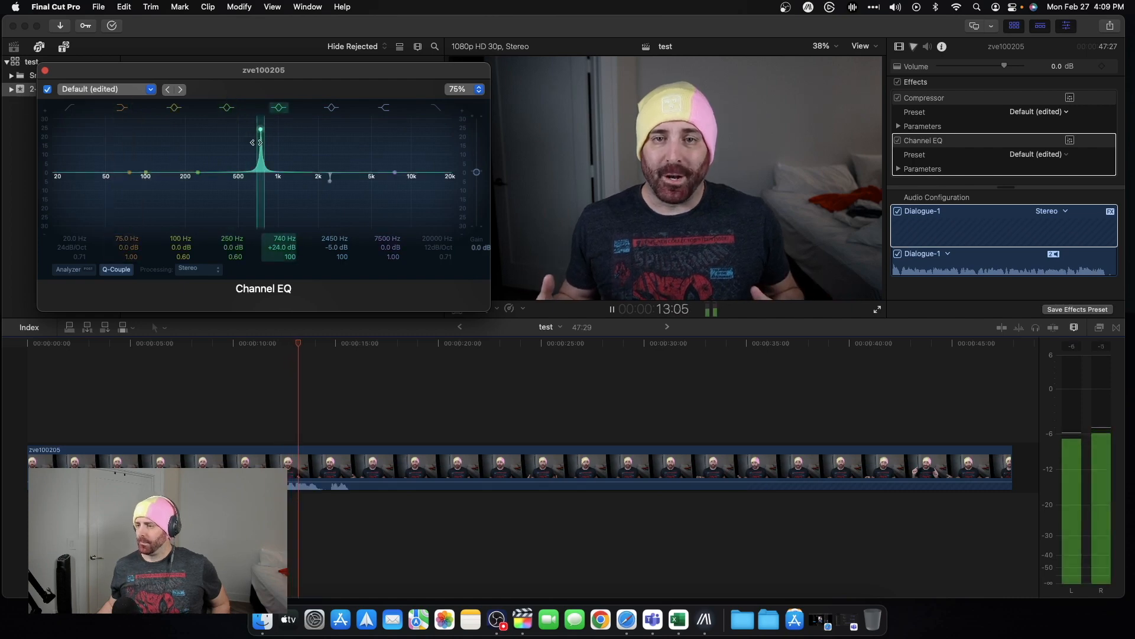
{"action": "mouse_move", "coordinate": [260, 132]}
{"action": "left_mouse_down"}
{"action": "mouse_move", "coordinate": [297, 135]}
{"action": "mouse_move", "coordinate": [259, 134]}
{"action": "left_mouse_up"}
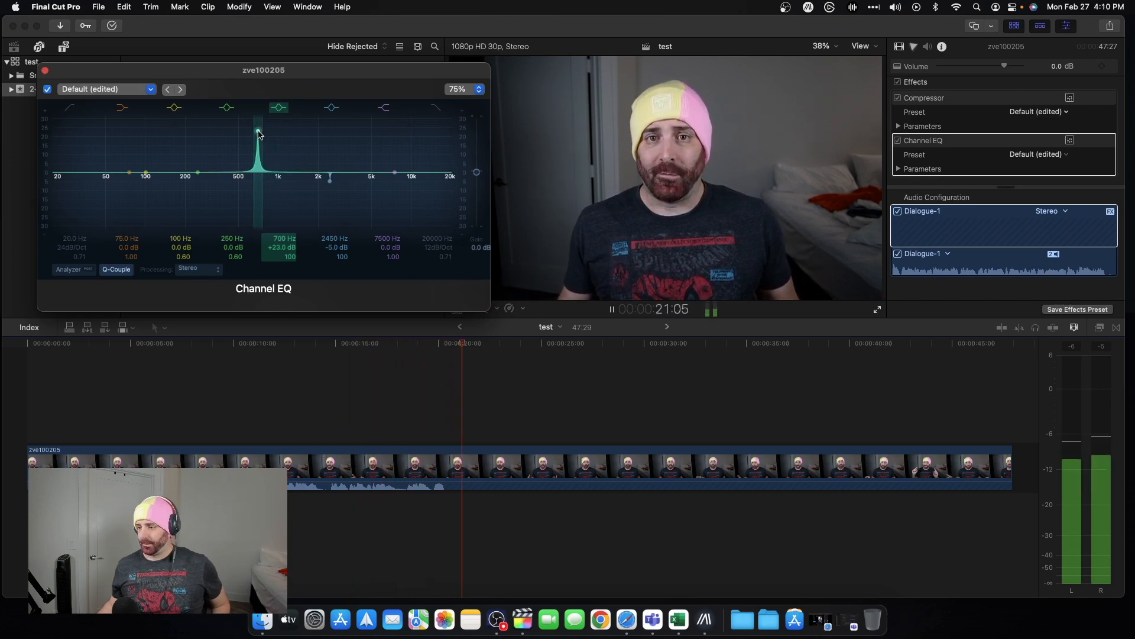
{"action": "key", "text": "space"}
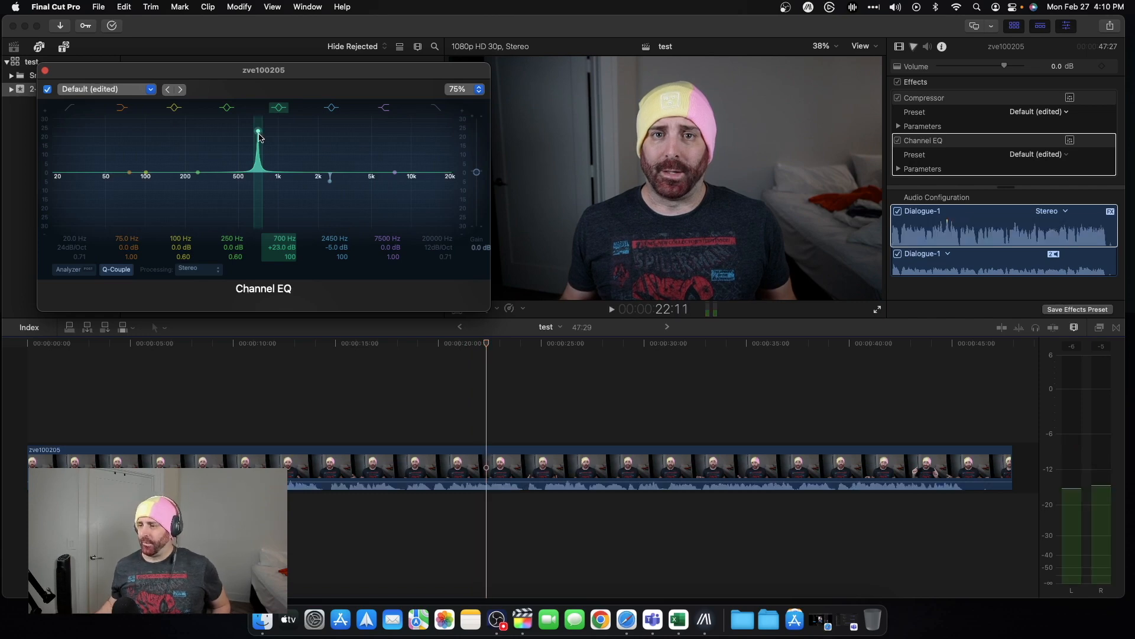
{"action": "left_click_drag", "start_coordinate": [259, 133], "coordinate": [259, 200]}
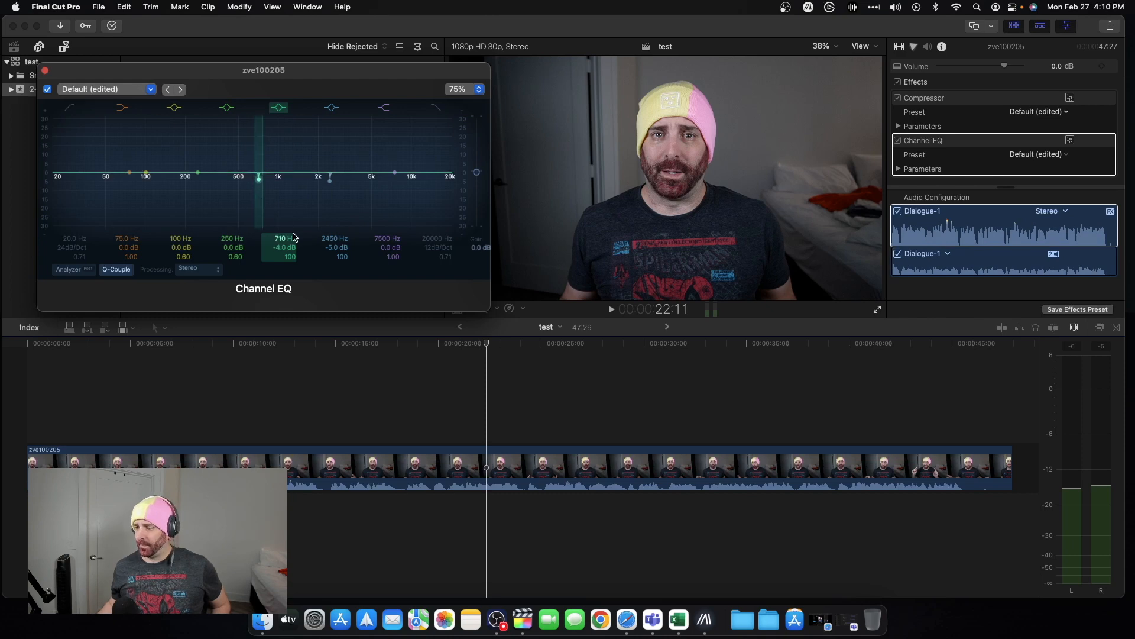
{"action": "left_click_drag", "start_coordinate": [258, 183], "coordinate": [257, 184]}
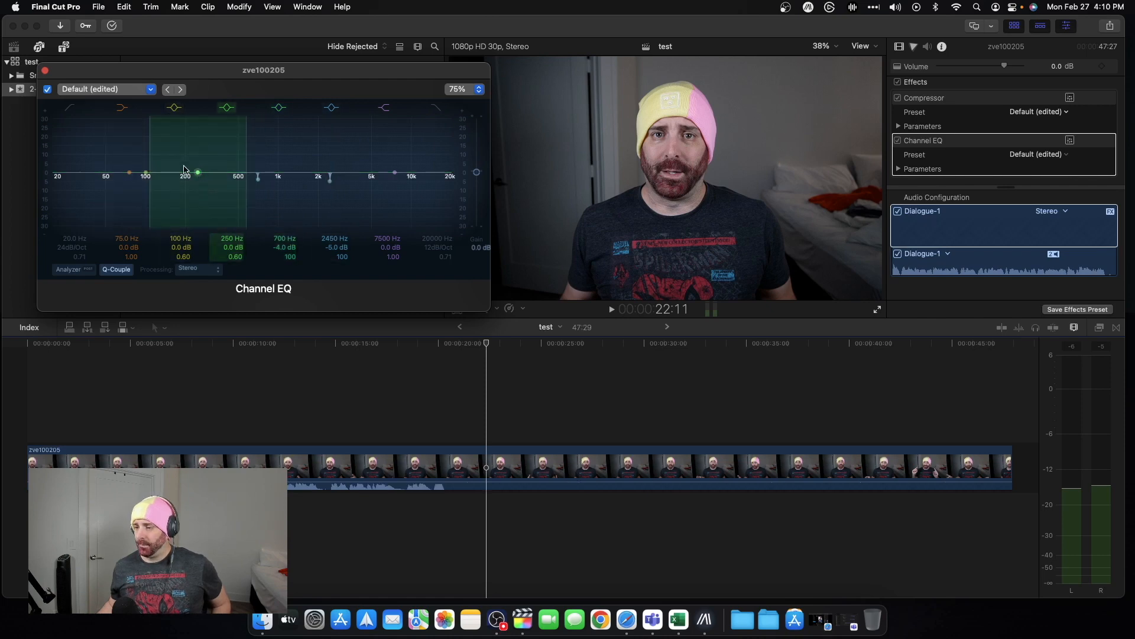
Step: Sweep the 250 Hz band at Q 100 with about 23.5 dB of boost during playback, and cut it by 5 dB at 240 Hz
{"action": "scroll", "coordinate": [198, 174], "scroll_direction": "up", "scroll_amount": 10}
{"action": "left_click_drag", "start_coordinate": [199, 174], "coordinate": [195, 134]}
{"action": "key", "text": "space"}
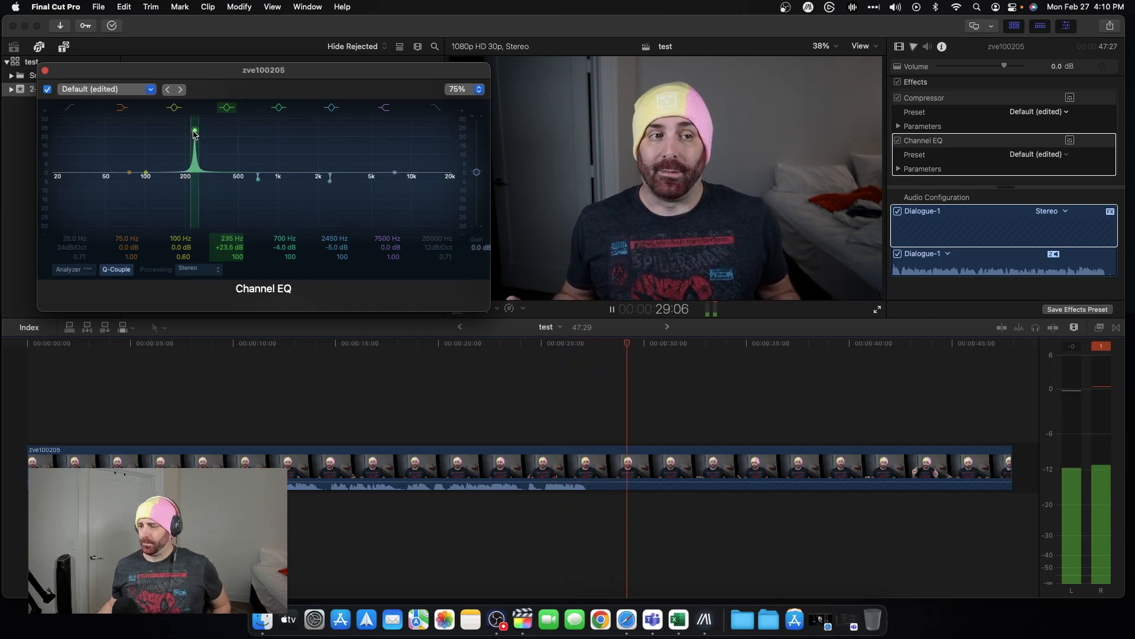
{"action": "key", "text": "space"}
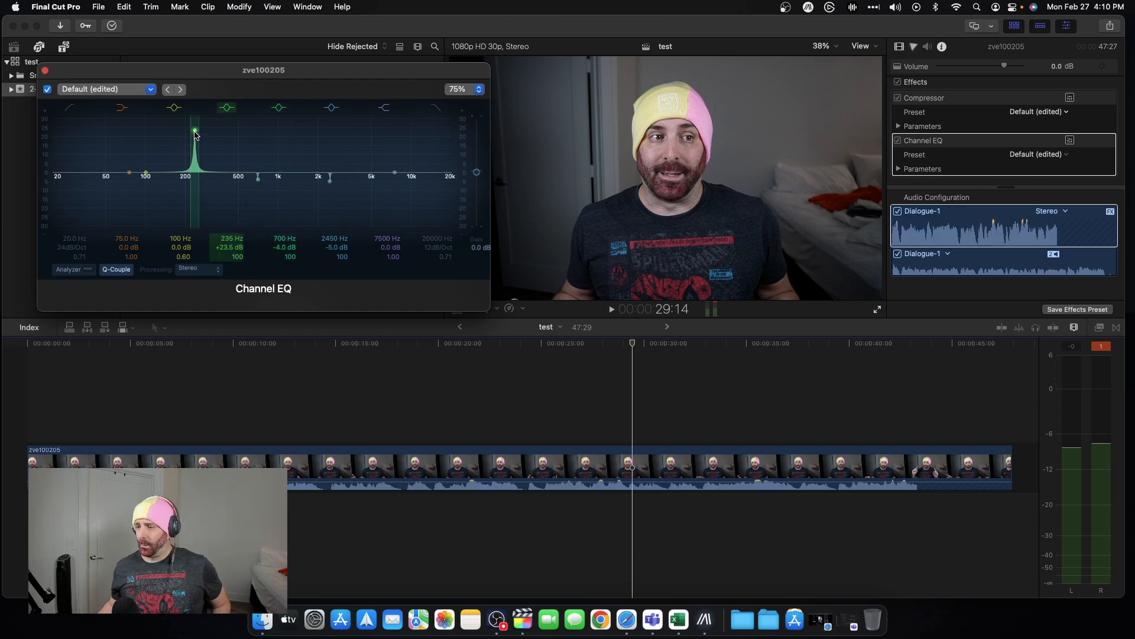
{"action": "left_click_drag", "start_coordinate": [197, 138], "coordinate": [197, 206]}
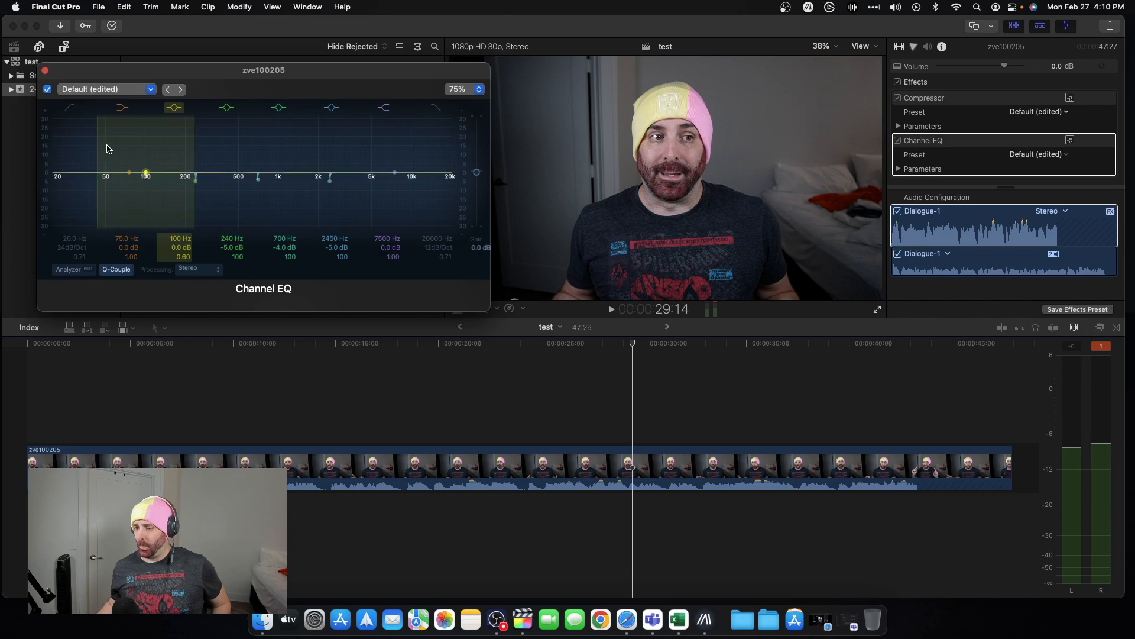
Step: Sweep the 100 Hz band at Q 100 with 24 dB of boost during playback, and cut it by 4.5 dB at 126 Hz
{"action": "left_click_drag", "start_coordinate": [146, 174], "coordinate": [159, 131]}
{"action": "key", "text": "space"}
{"action": "key", "text": "space"}
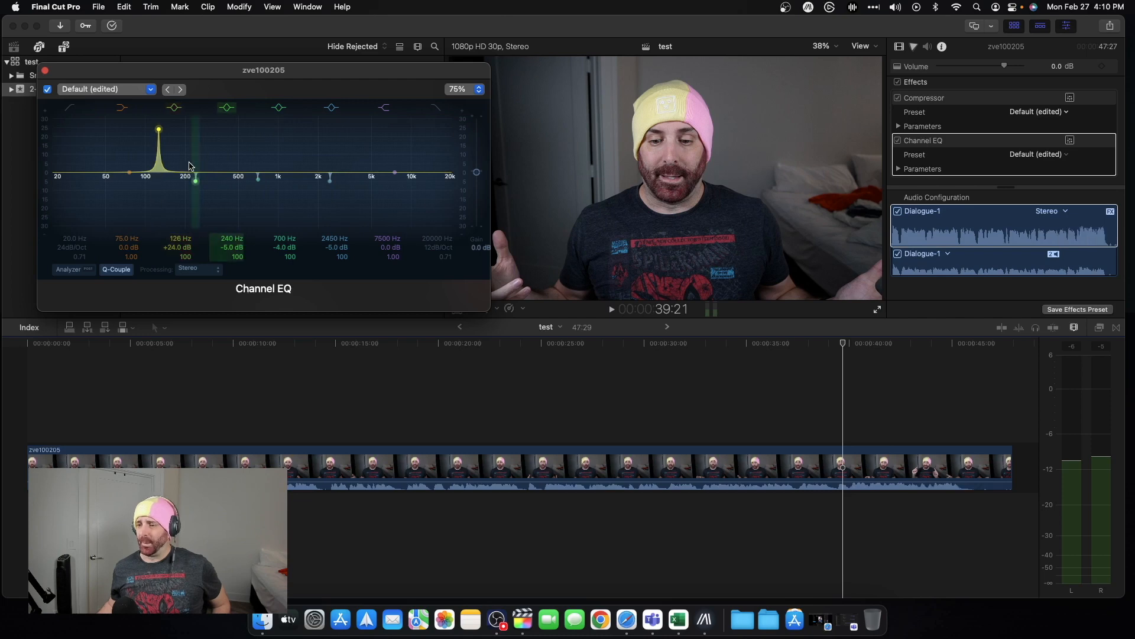
{"action": "left_click_drag", "start_coordinate": [159, 131], "coordinate": [159, 195]}
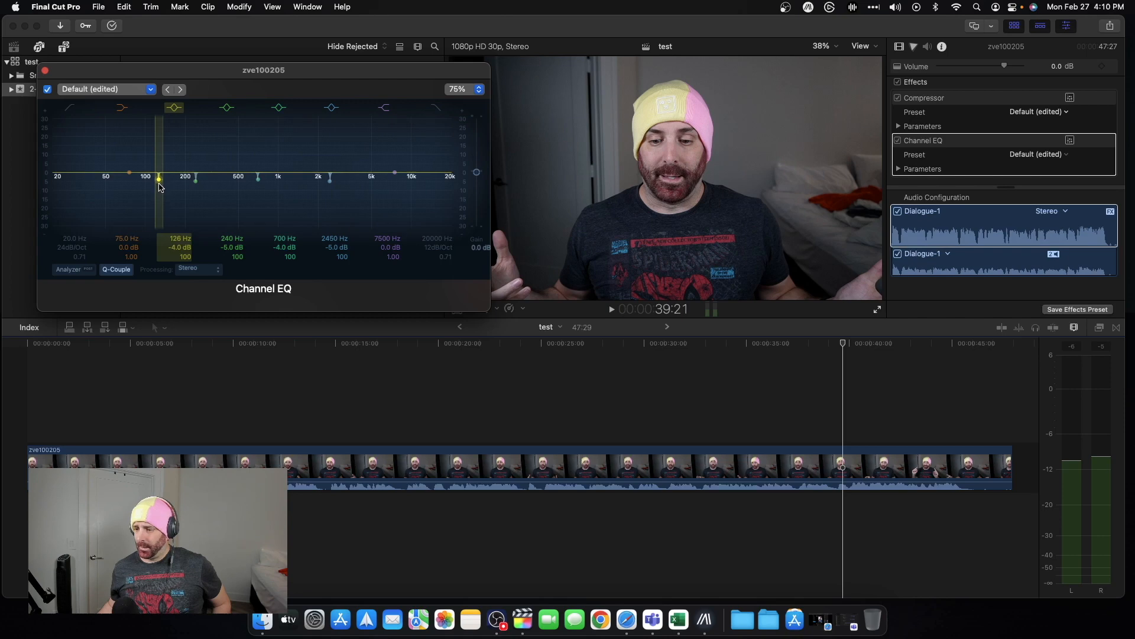
{"action": "left_click_drag", "start_coordinate": [160, 188], "coordinate": [160, 188]}
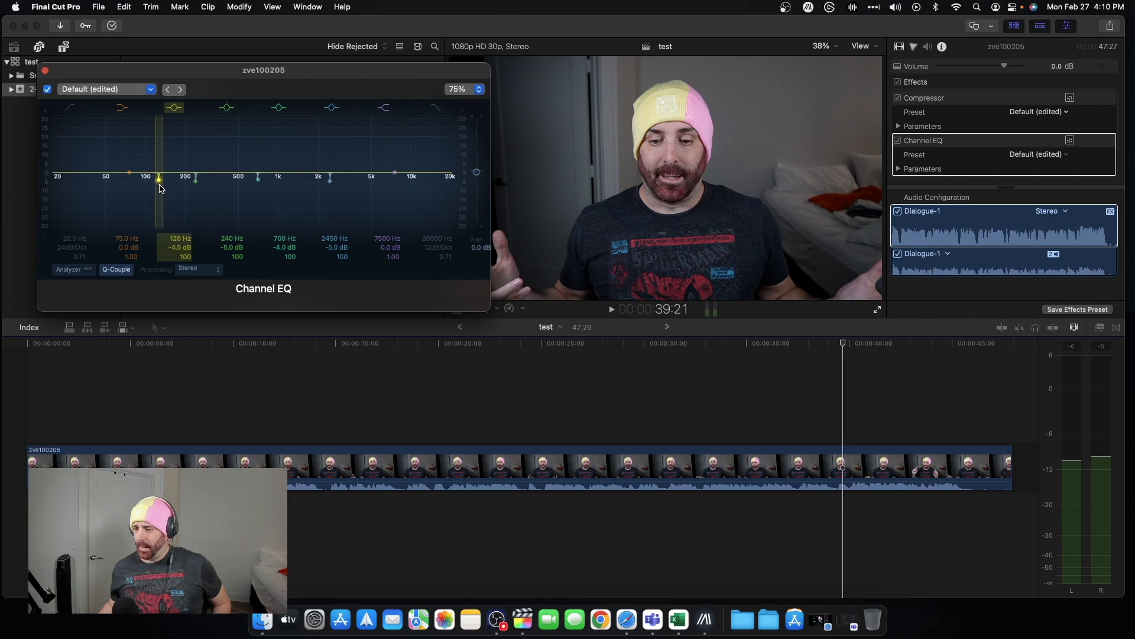
Step: Turn on the Channel EQ's low-cut filter with its cutoff at about 42 Hz and close the EQ window
{"action": "left_click", "coordinate": [70, 111]}
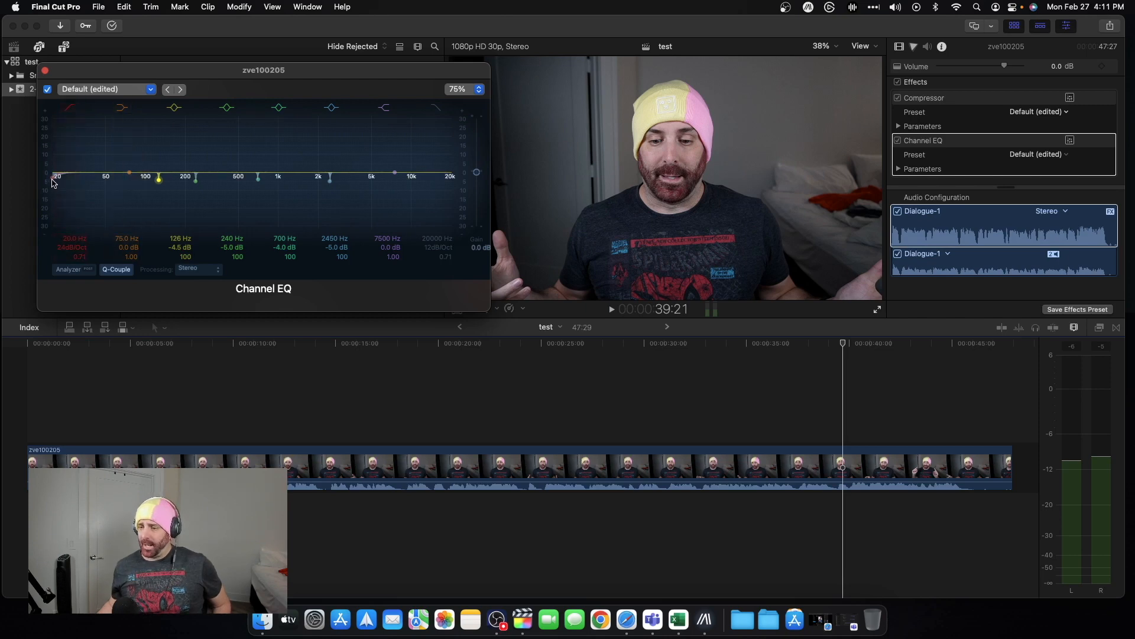
{"action": "left_click_drag", "start_coordinate": [54, 180], "coordinate": [98, 178]}
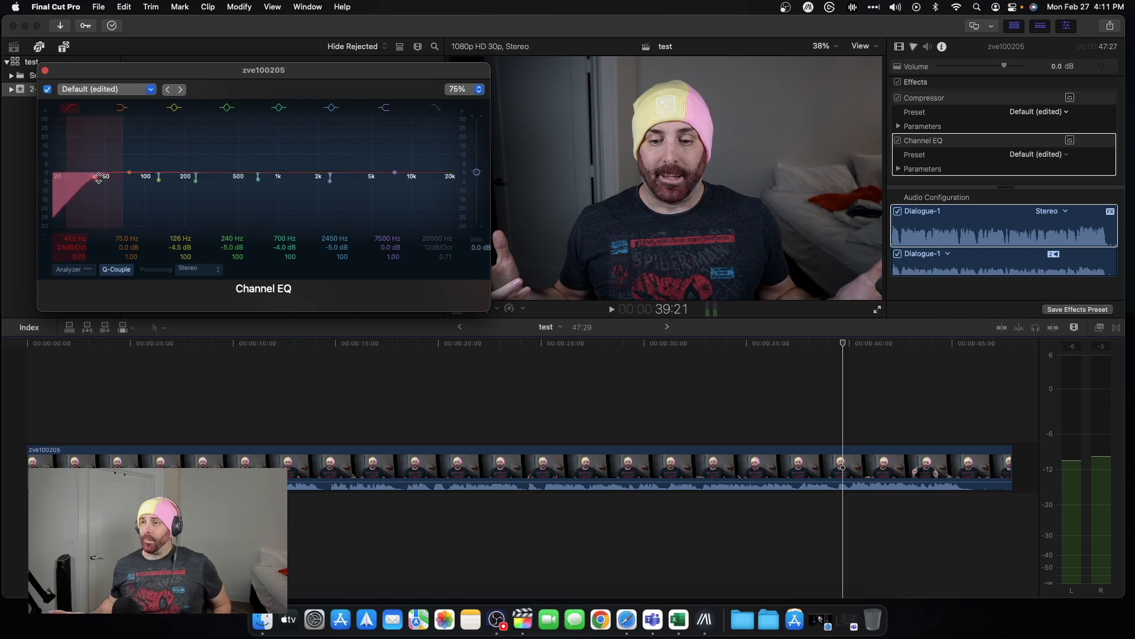
{"action": "left_click", "coordinate": [45, 71]}
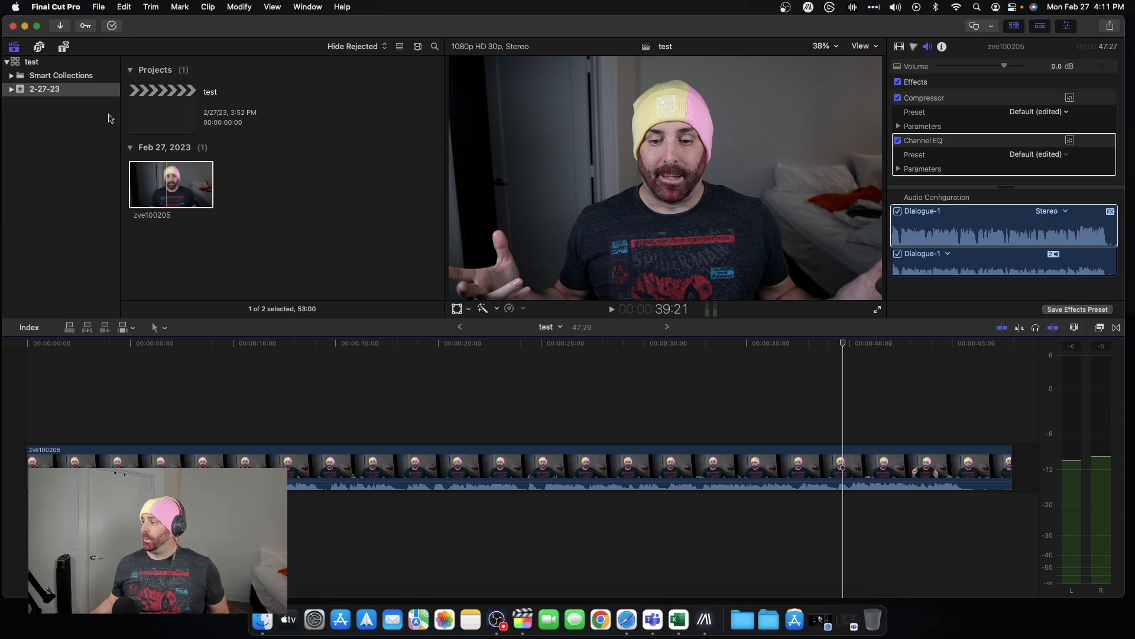
Step: Play part of the clip from near its start to check the processed voice's level on the audio meters
{"action": "scroll", "coordinate": [961, 141], "scroll_direction": "up", "scroll_amount": 5}
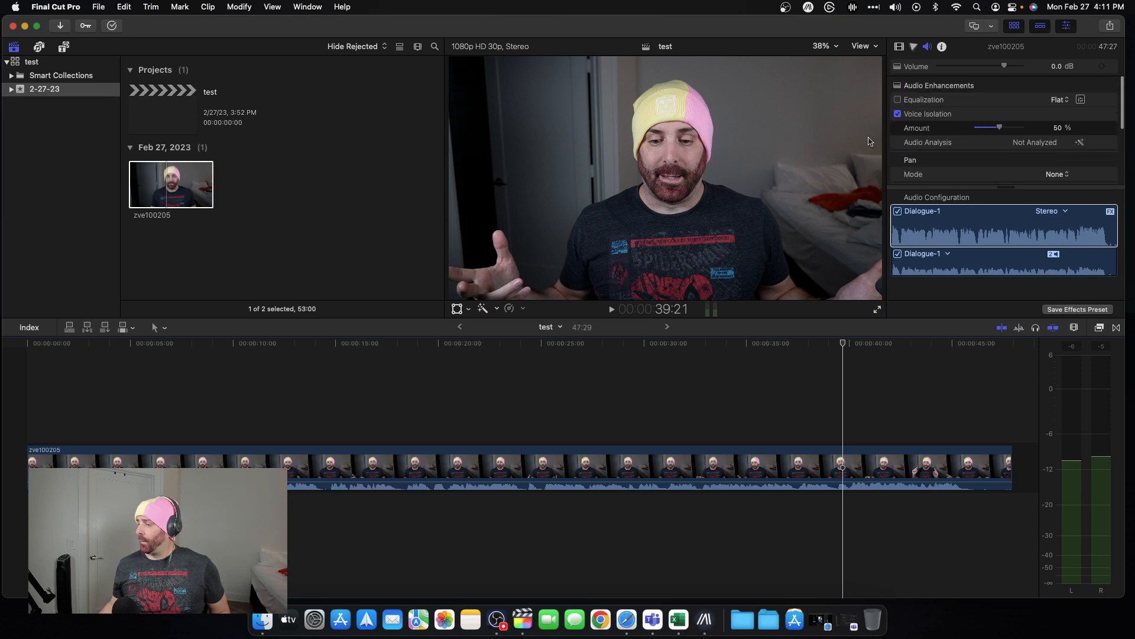
{"action": "left_click", "coordinate": [78, 398]}
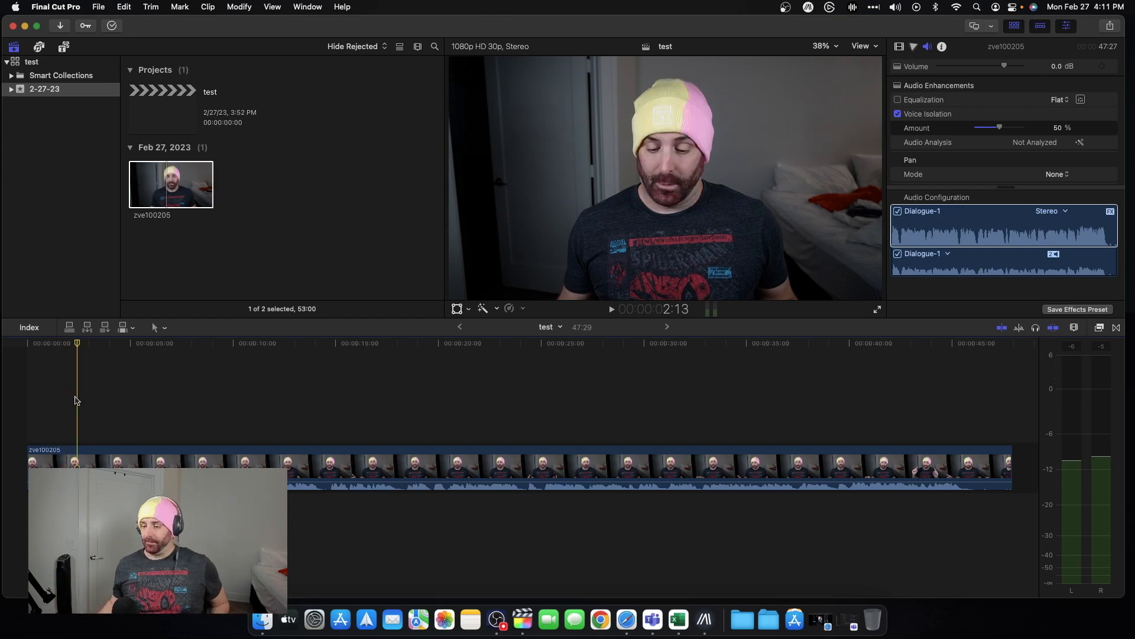
{"action": "key", "text": "space"}
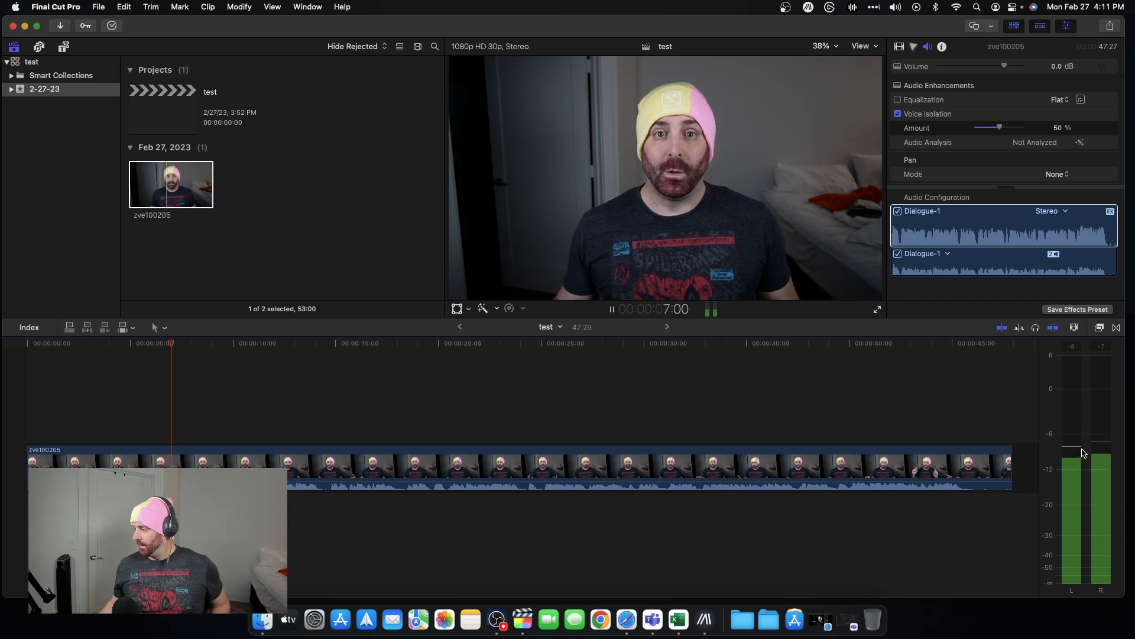
{"action": "key", "text": "space"}
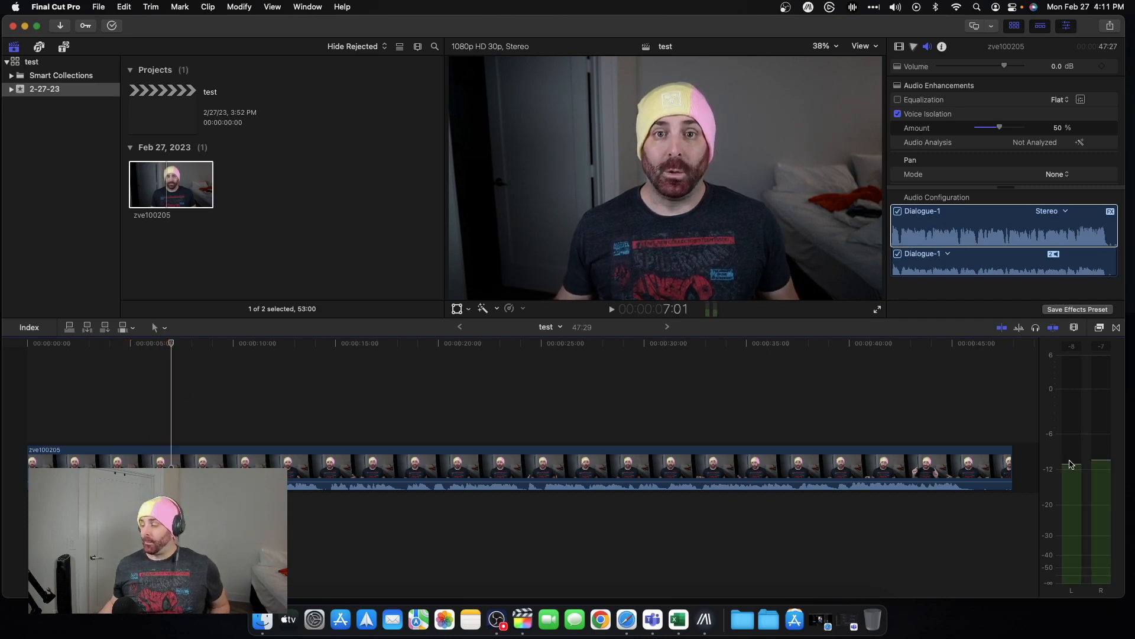